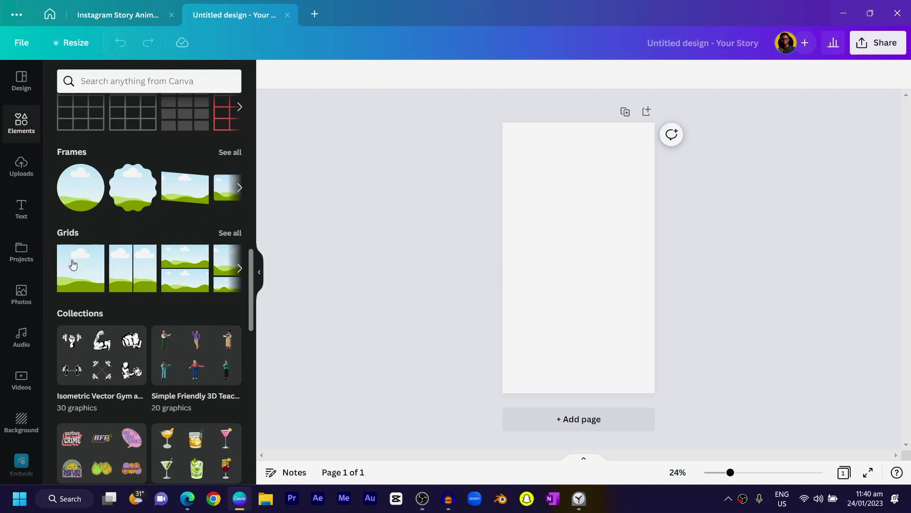
Add a single-image grid to the page and shorten it from the top so it fills only the lower part
click(73, 265)
drag(583, 126, 561, 236)
click(553, 197)
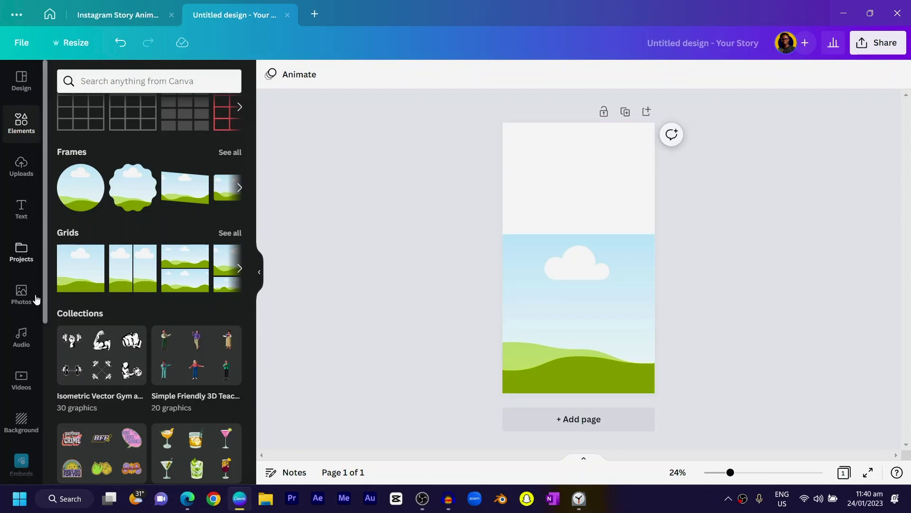
Search the photos for "crowd" and fill the grid with the night-market crowd photo with yellow lanterns
click(21, 295)
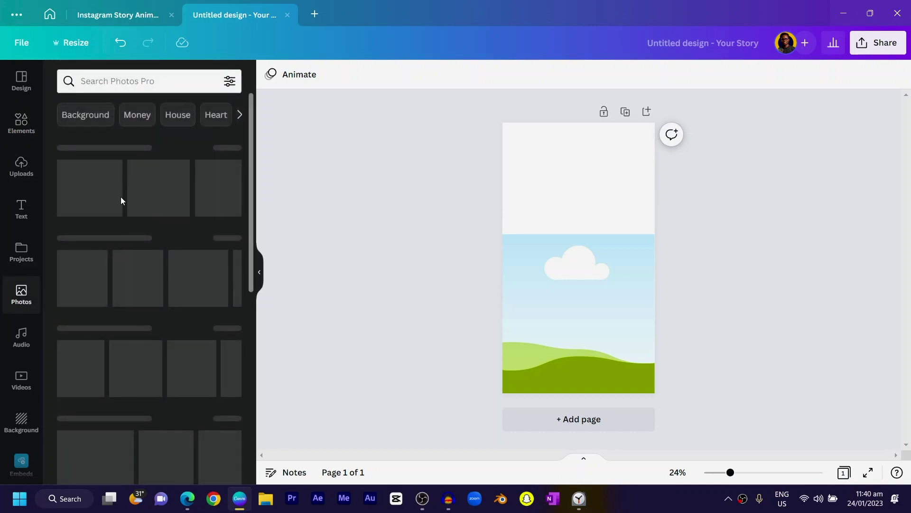
scroll(118, 241, down, 3)
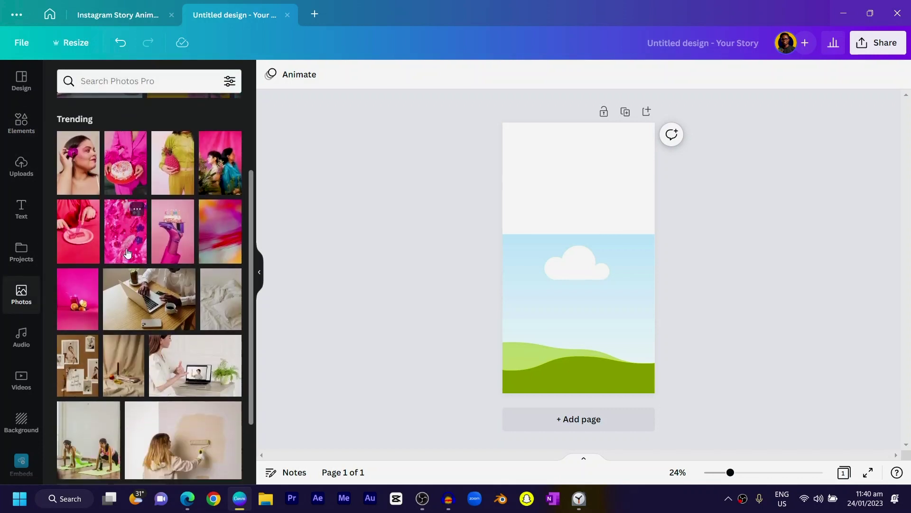
scroll(117, 241, up, 3)
click(150, 85)
text(crowd)
key(Return)
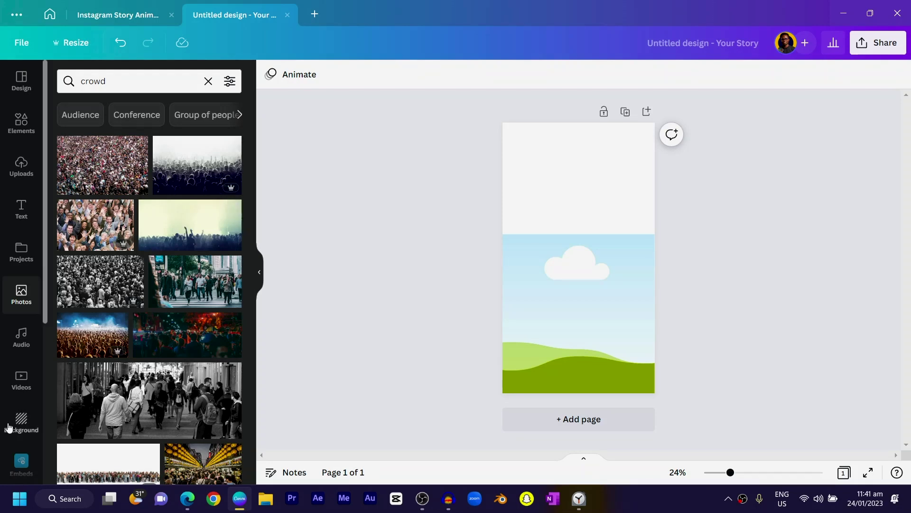
scroll(115, 353, down, 5)
scroll(116, 354, down, 2)
drag(202, 172, 573, 338)
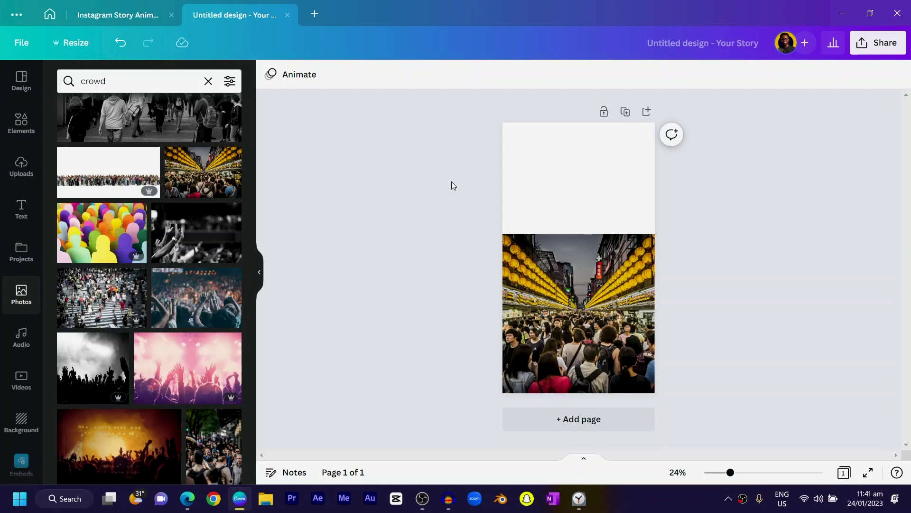
Add a circle shape and enlarge it beyond the page width, covering the blank upper area and overlapping the photo's top
key(c)
drag(570, 261, 558, 182)
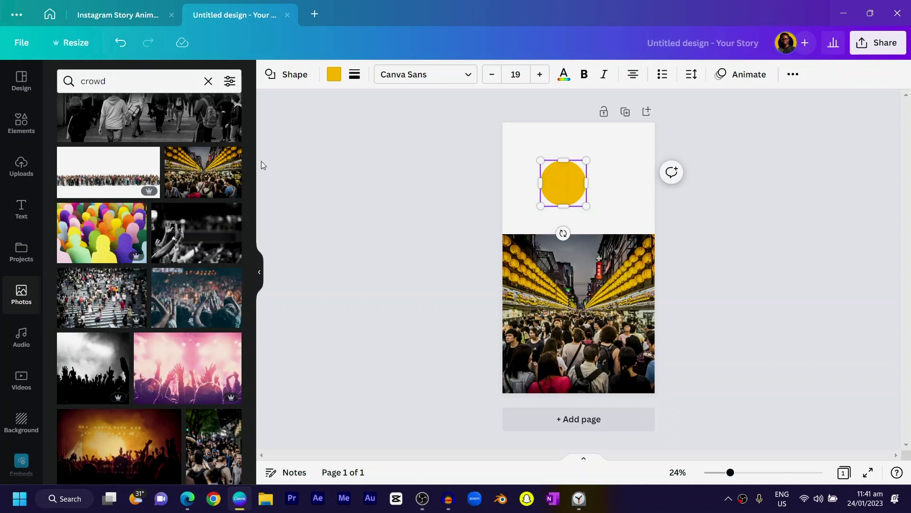
click(17, 128)
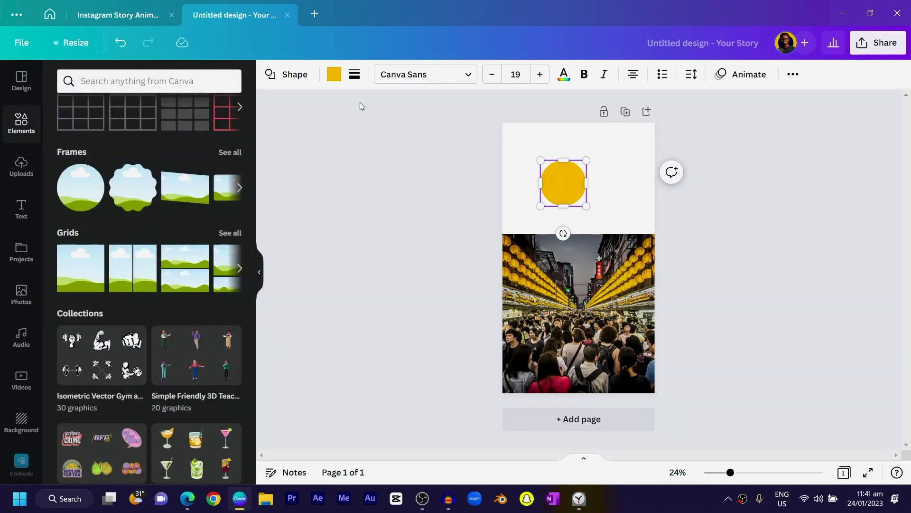
scroll(182, 280, up, 10)
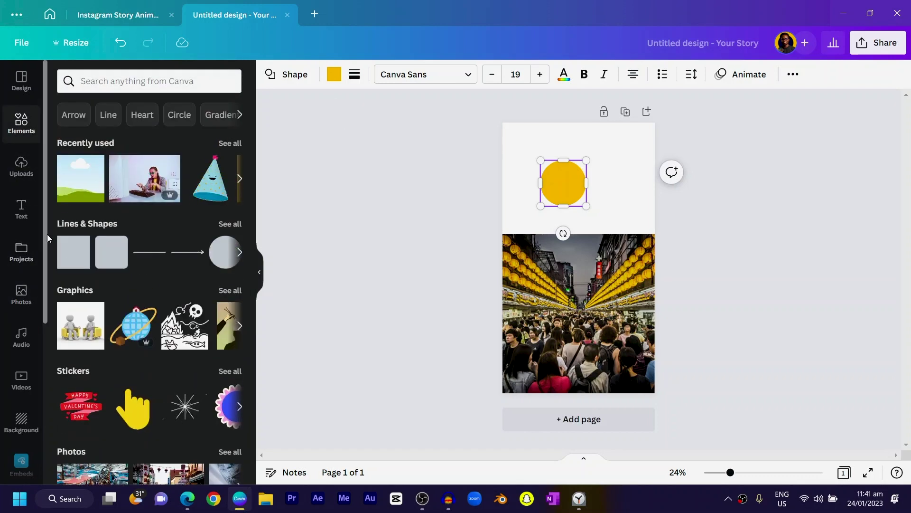
click(233, 252)
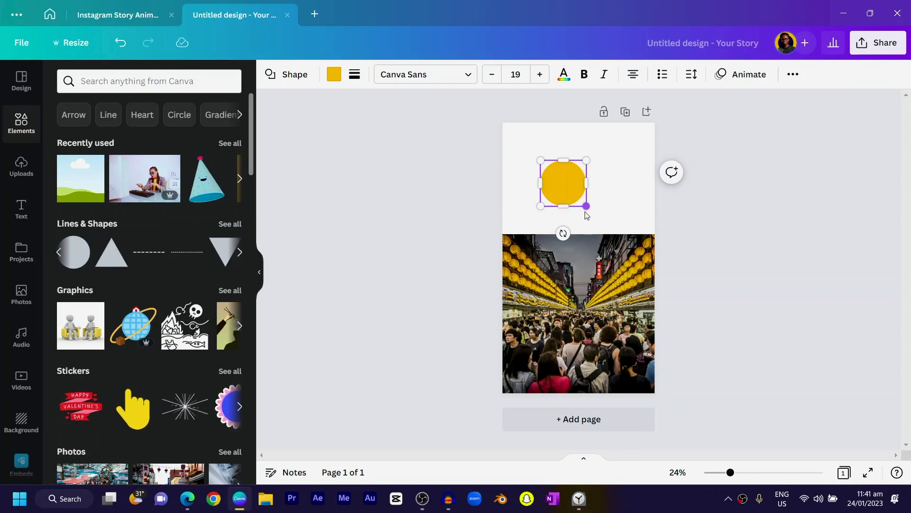
drag(586, 206, 681, 309)
drag(588, 269, 568, 212)
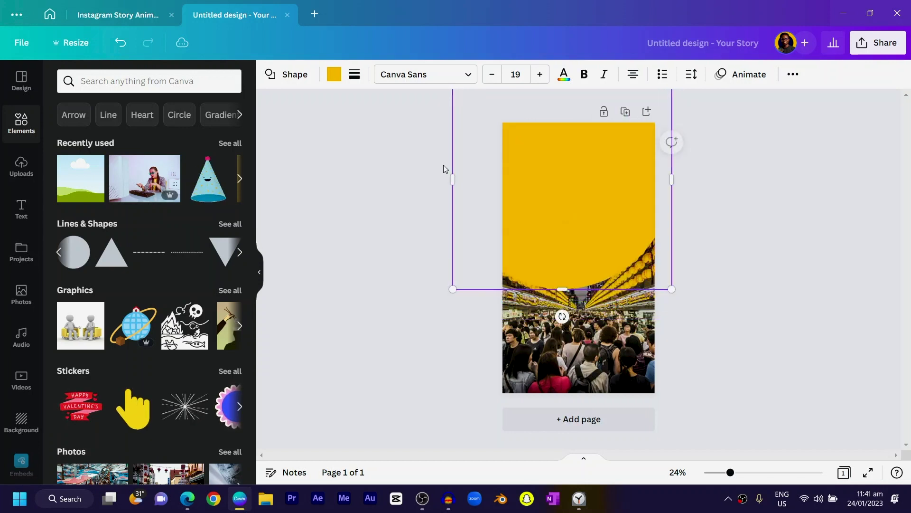
Fill the large circle with the off-white document color so it blends into the page background
click(333, 75)
click(204, 141)
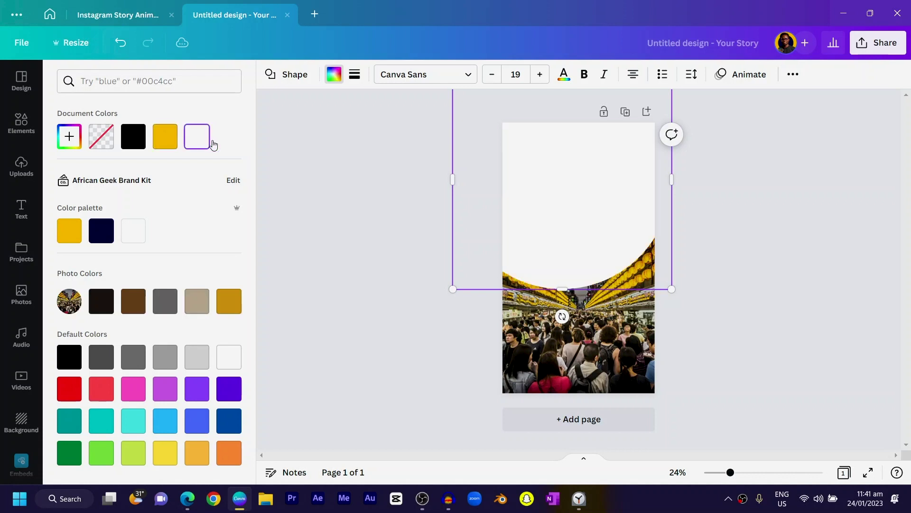
key(Escape)
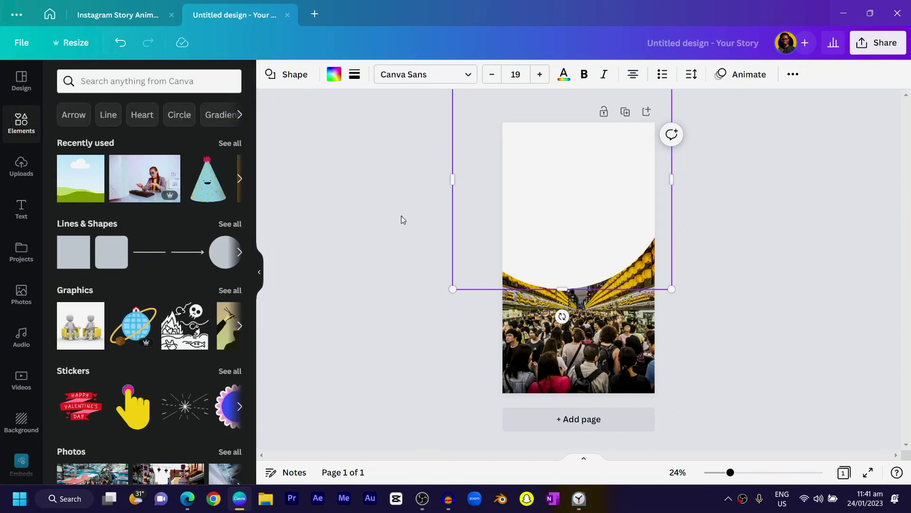
click(411, 218)
Search the elements for "circle outline" and add the thin outline to the upper page, discarding the thicker one
click(131, 85)
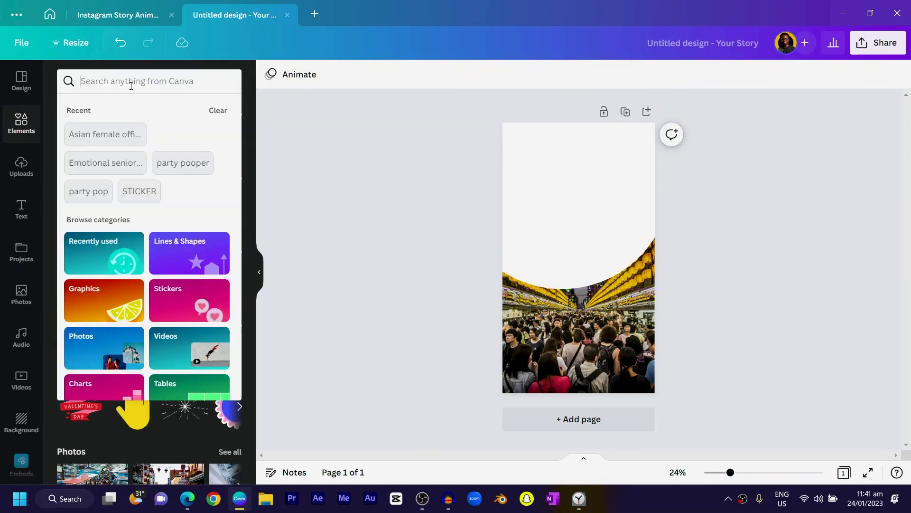
text(circle p)
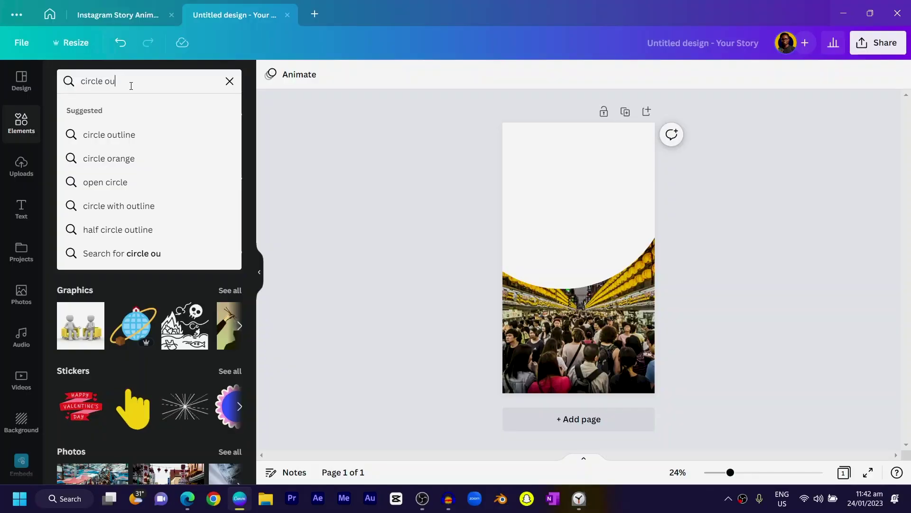
text(tline)
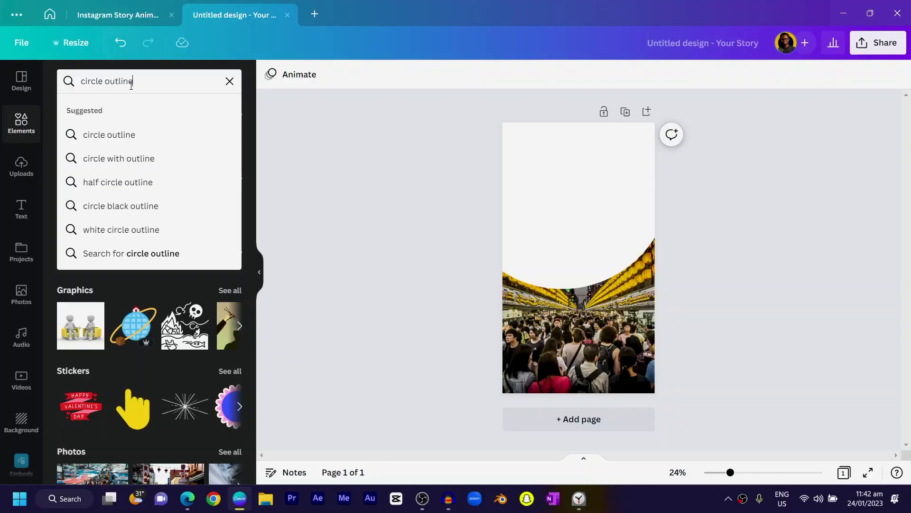
key(Return)
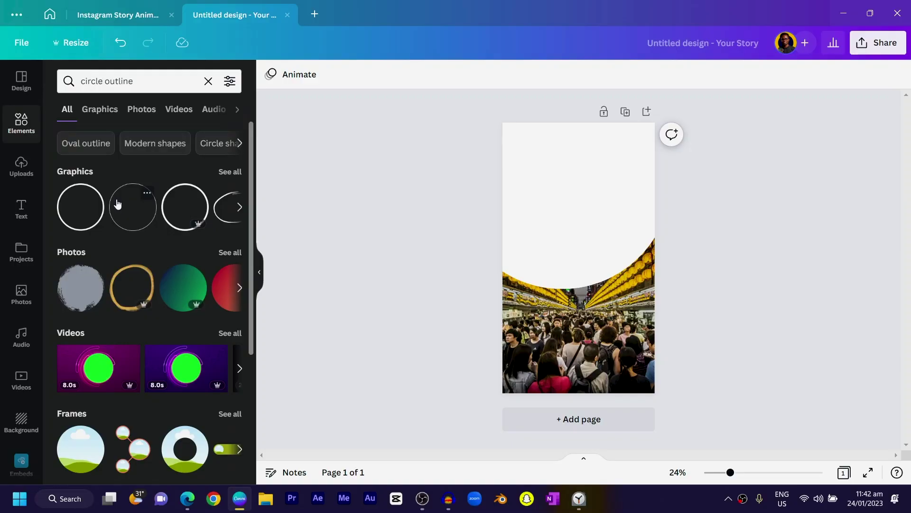
click(179, 210)
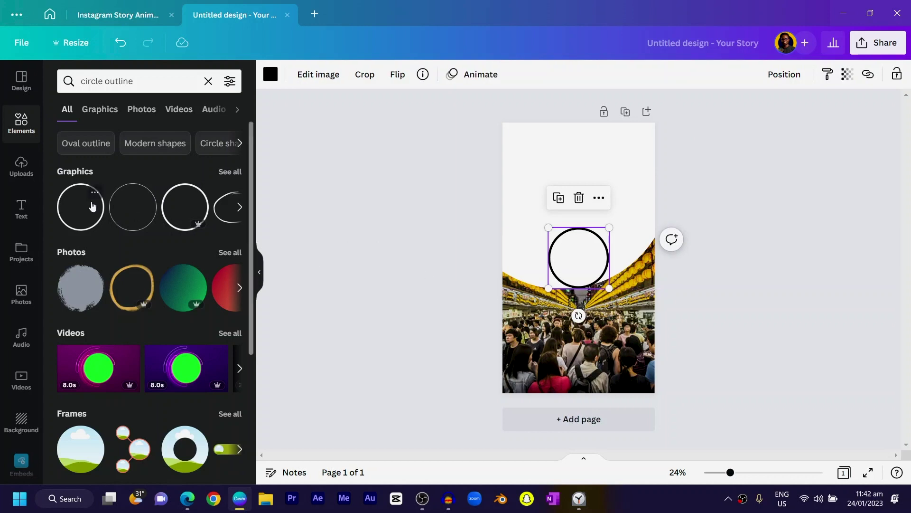
drag(128, 217, 574, 206)
drag(580, 269, 563, 251)
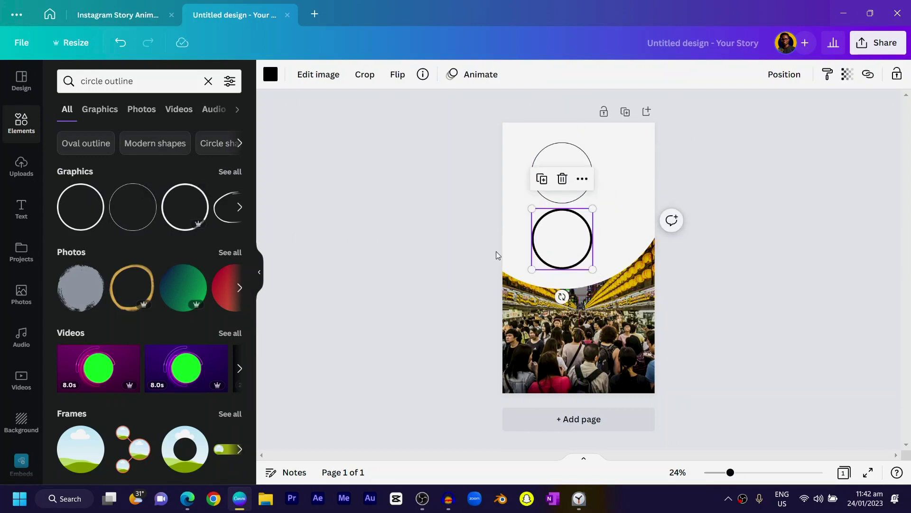
key(Delete)
Shrink the off-white circle to fit over the photo and center the thin outline inside it, slightly smaller than the circle
click(560, 182)
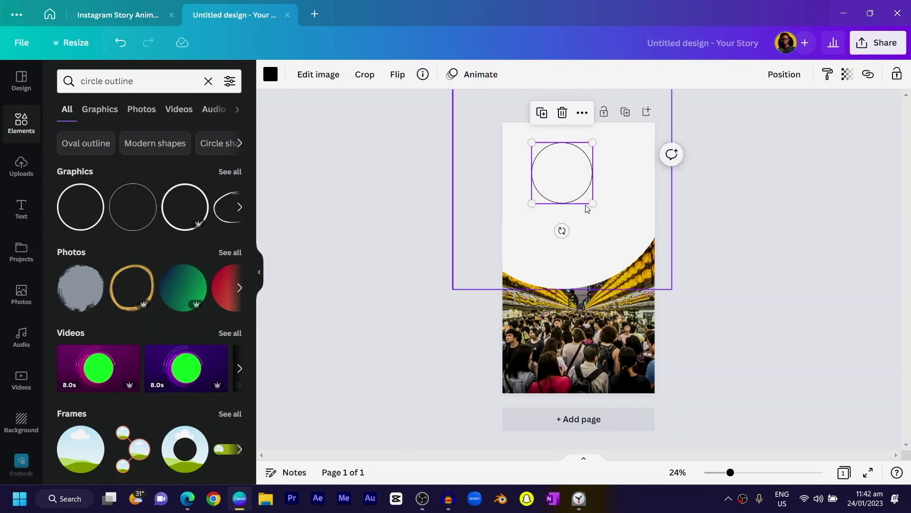
click(592, 258)
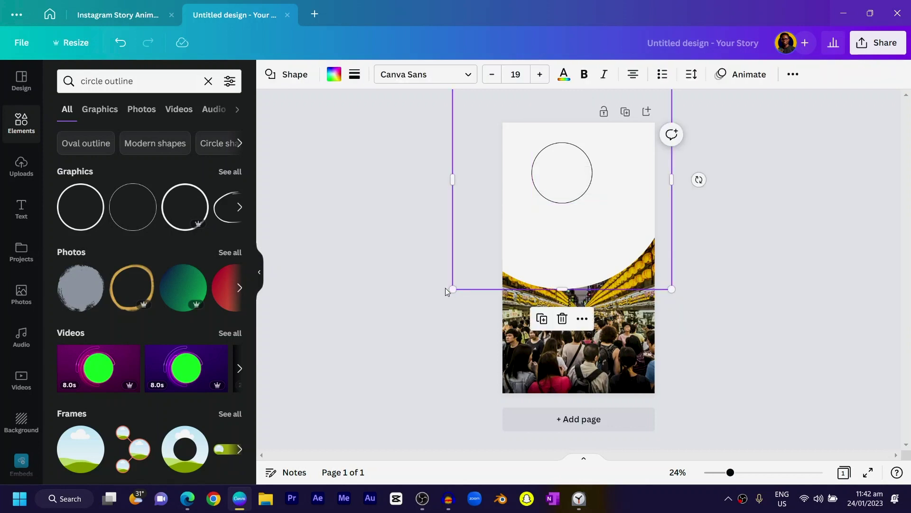
drag(450, 288, 548, 343)
drag(568, 198, 525, 347)
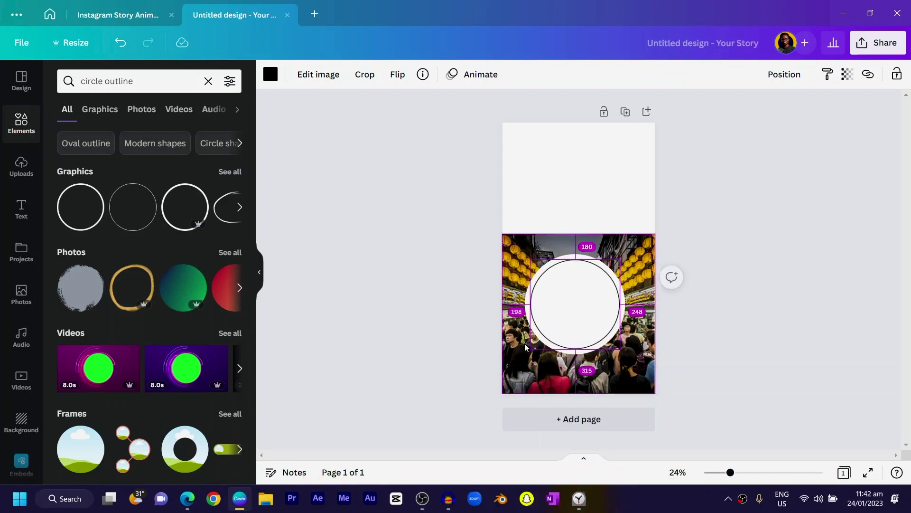
drag(582, 330, 579, 326)
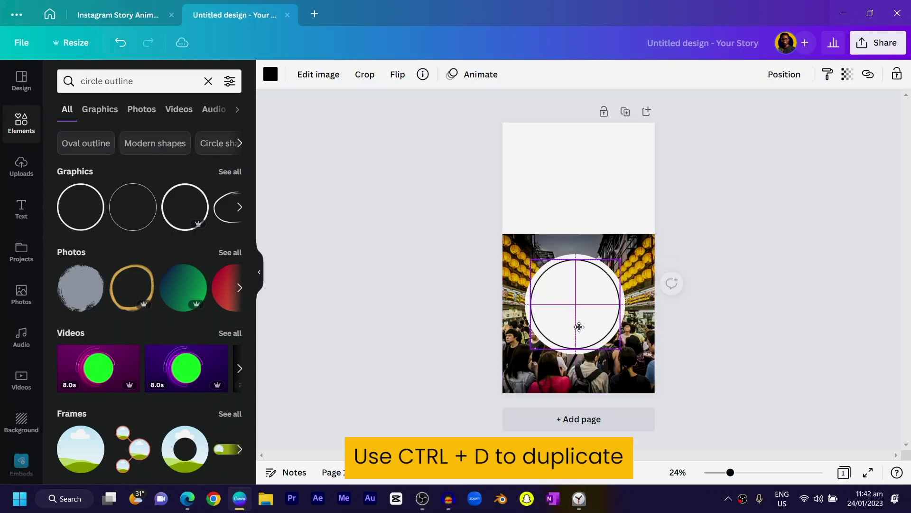
Duplicate the thin circle outline and shrink the copy into a smaller concentric ring
key(ctrl+d)
drag(531, 350, 539, 348)
click(418, 325)
Enlarge the off-white circle and both rings together to about 1,867 wide and position their lower arc over the photo's top
drag(435, 309, 591, 295)
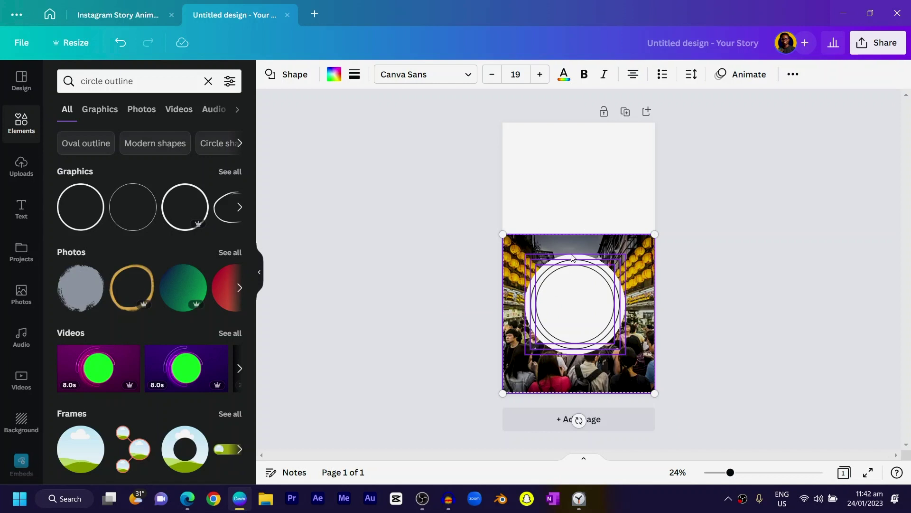
shift+click(635, 379)
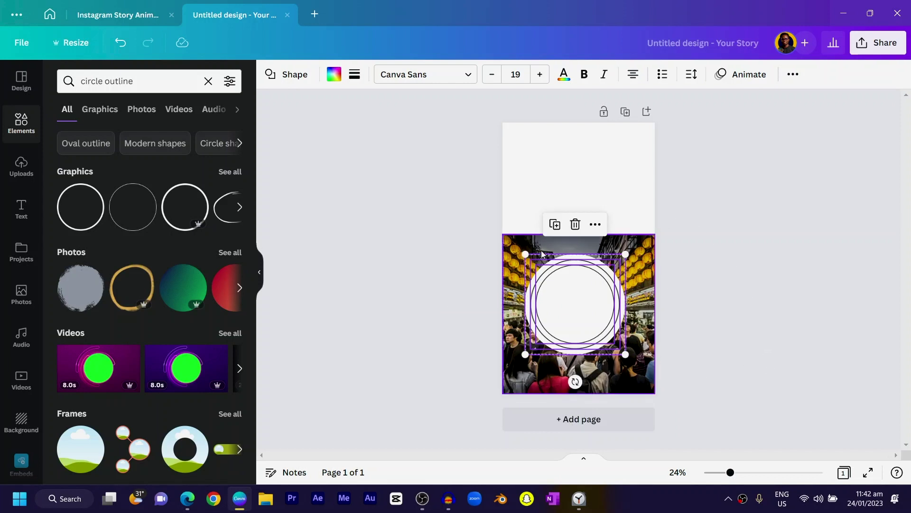
drag(581, 311, 535, 150)
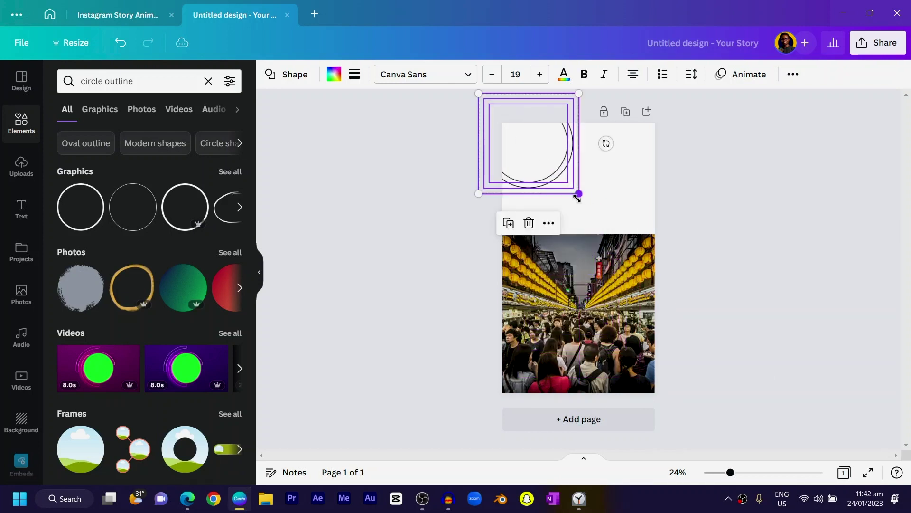
drag(578, 195, 724, 325)
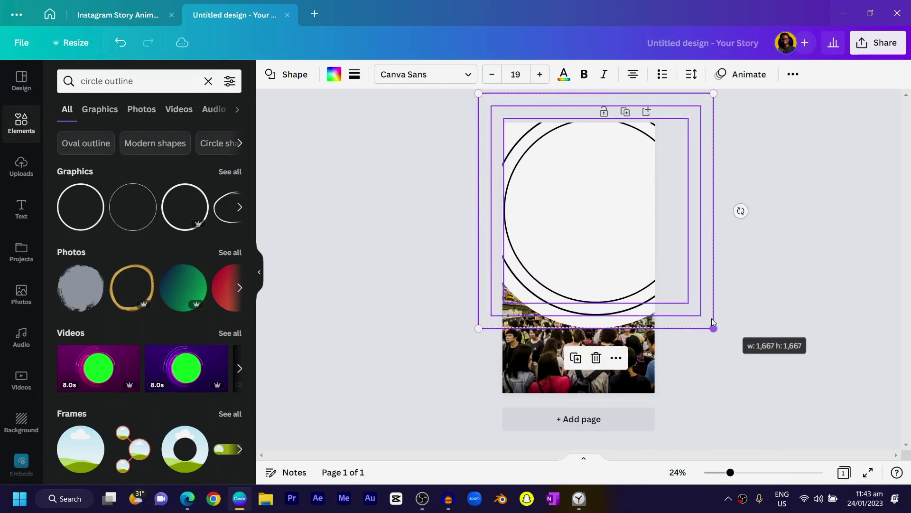
drag(589, 265, 551, 238)
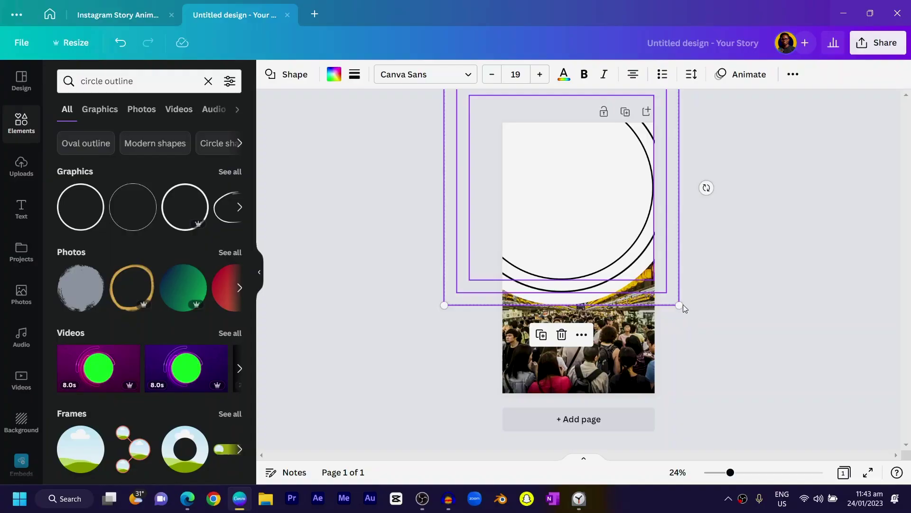
drag(684, 309, 706, 332)
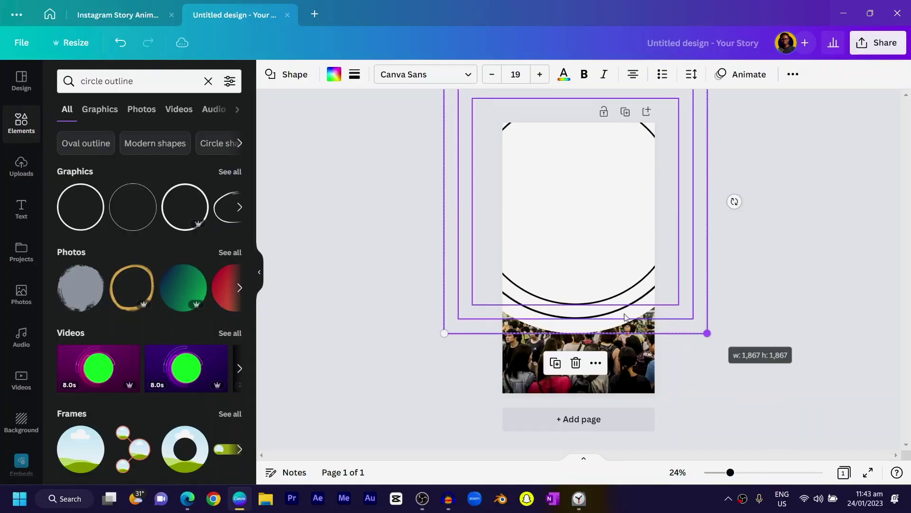
drag(608, 257, 598, 228)
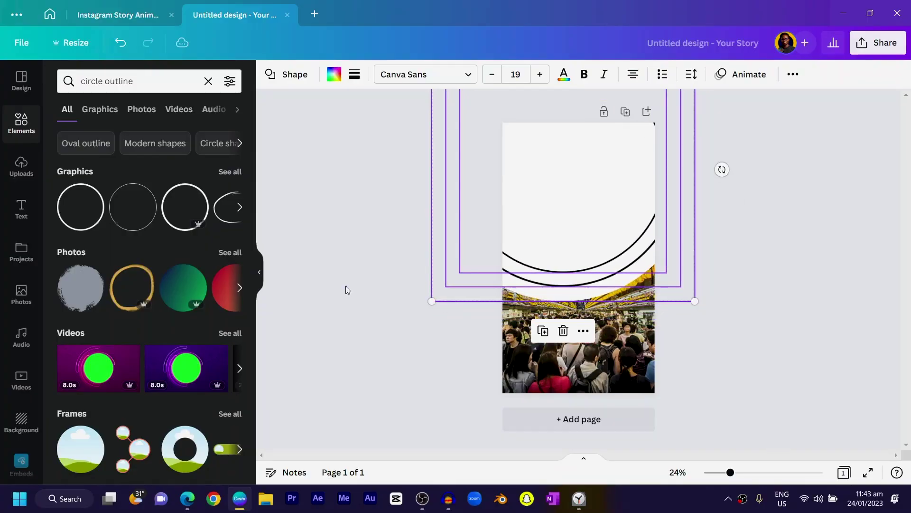
Enlarge the inner ring to sit closer to the outer one, and scale both rings nearer to the circle's edge
click(498, 284)
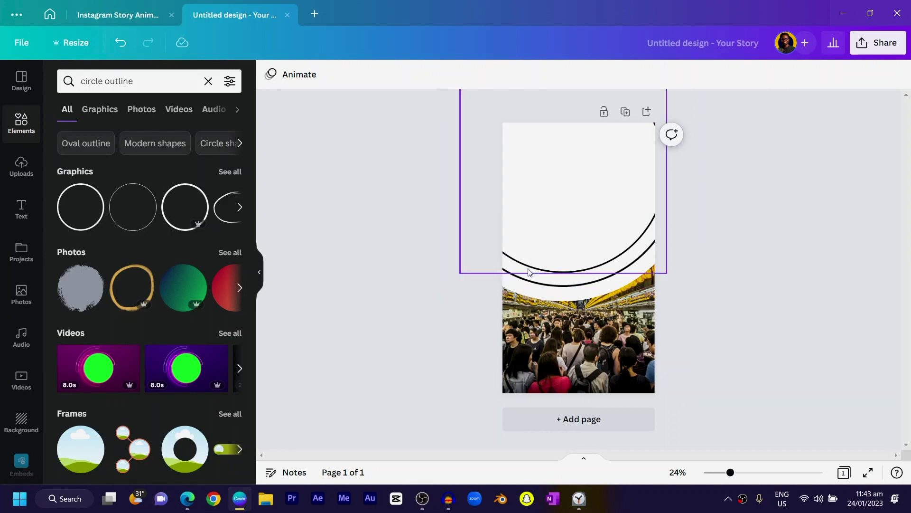
click(516, 280)
drag(457, 275, 452, 280)
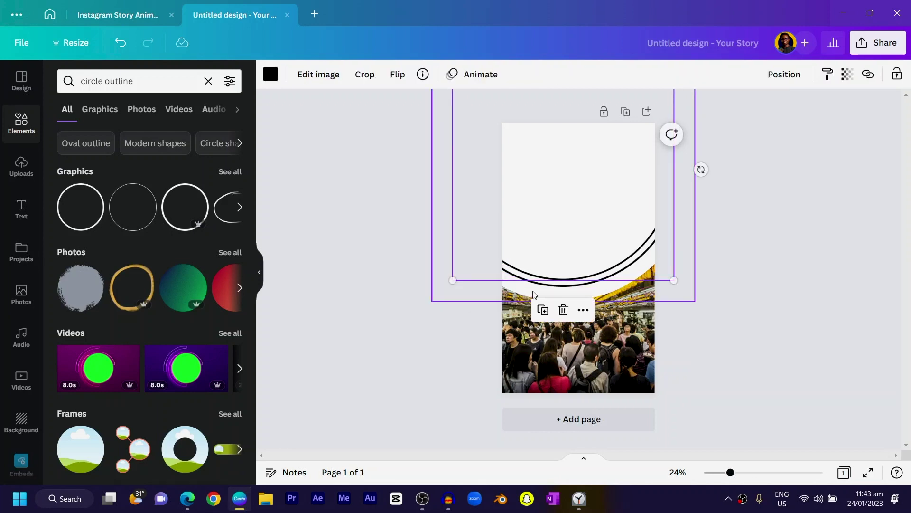
shift+click(559, 289)
drag(446, 287, 438, 292)
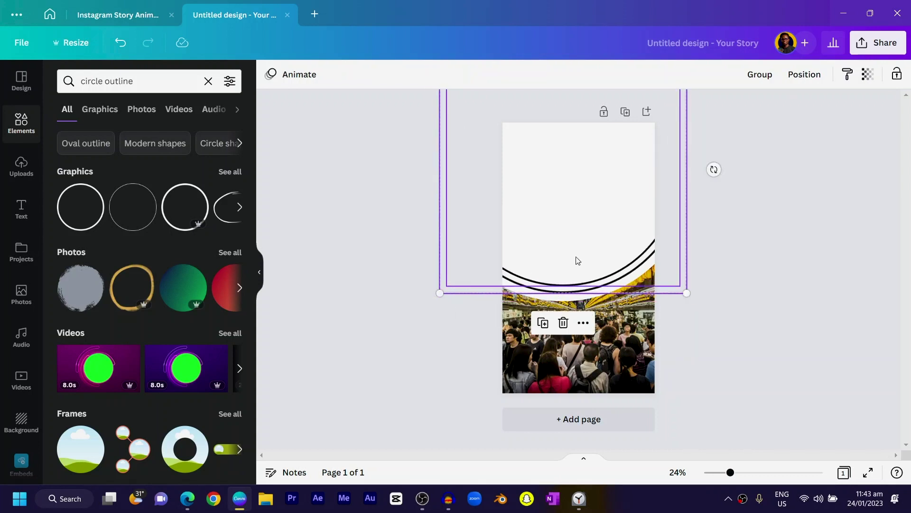
Recolor the outer ring with the medium grey from the default colors
click(546, 297)
click(546, 297)
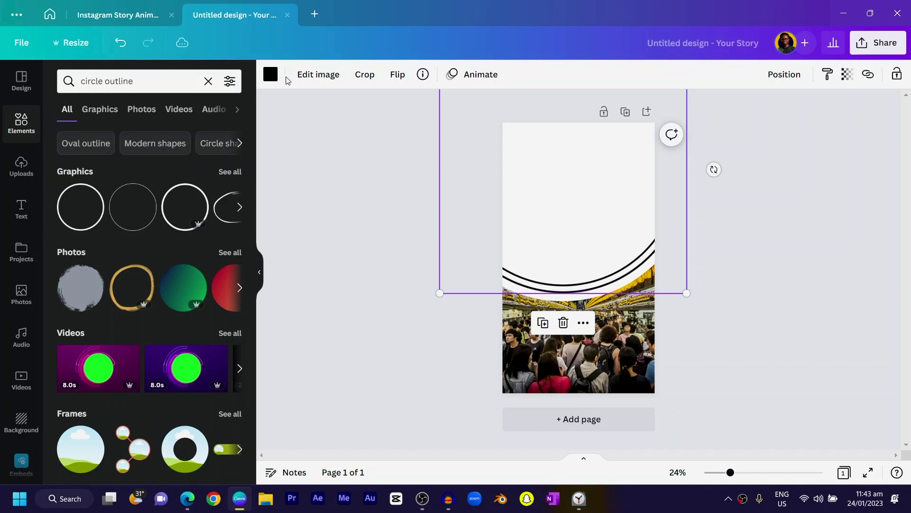
click(271, 75)
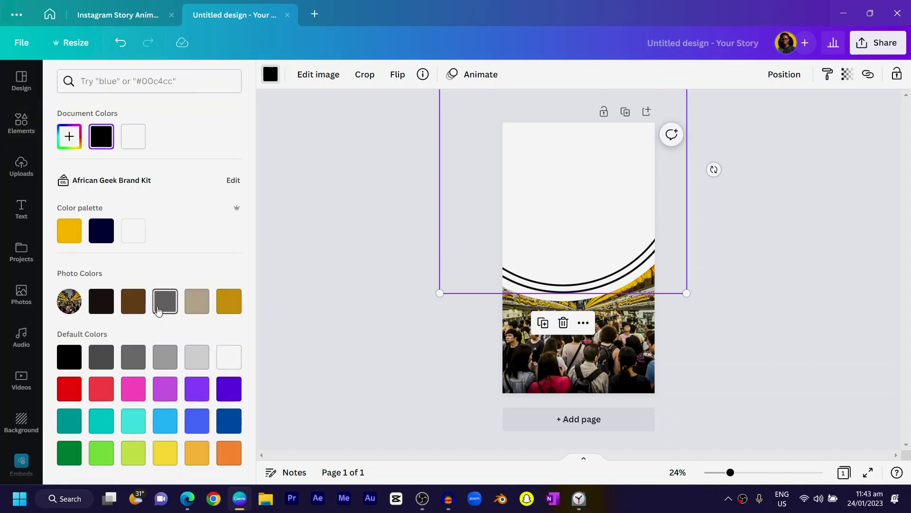
click(165, 357)
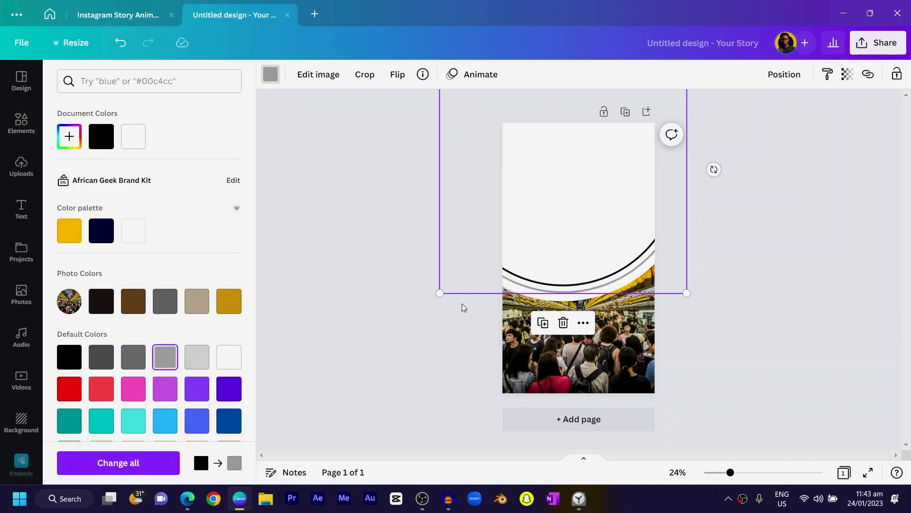
Recolor the inner ring with the light grey from the default colors
click(569, 283)
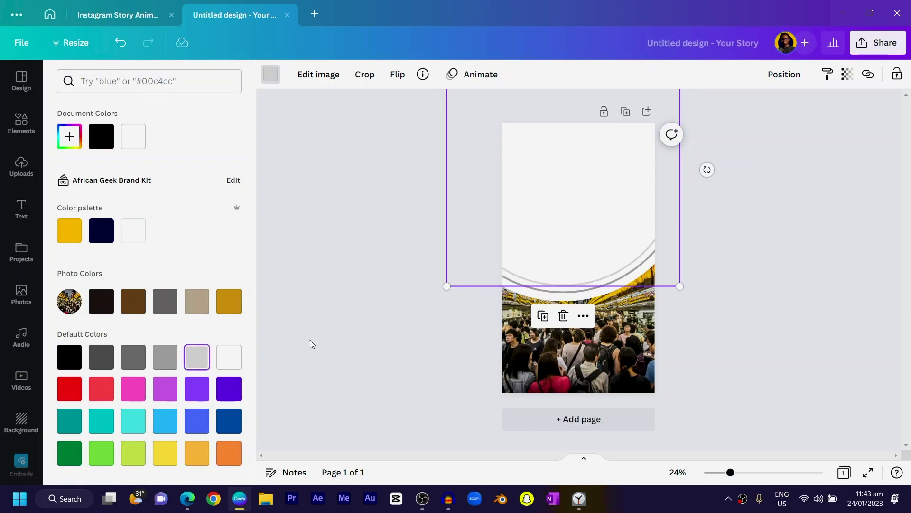
click(312, 340)
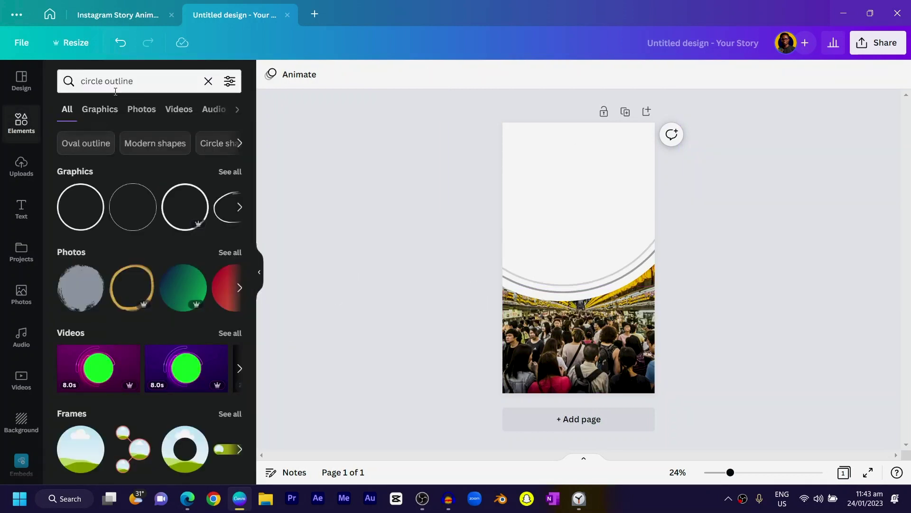
Try to frame the photo's lower corner with a greatly enlarged thick circle outline graphic
drag(134, 81, 118, 81)
click(225, 143)
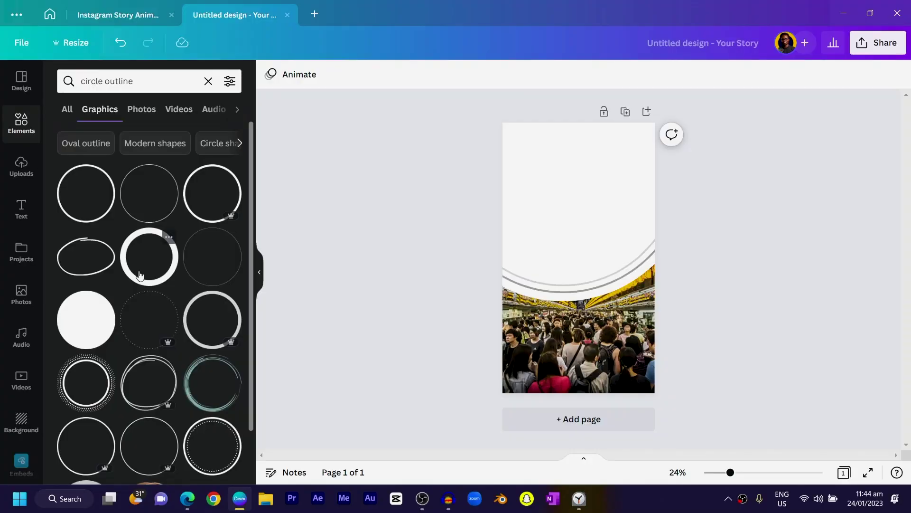
click(140, 275)
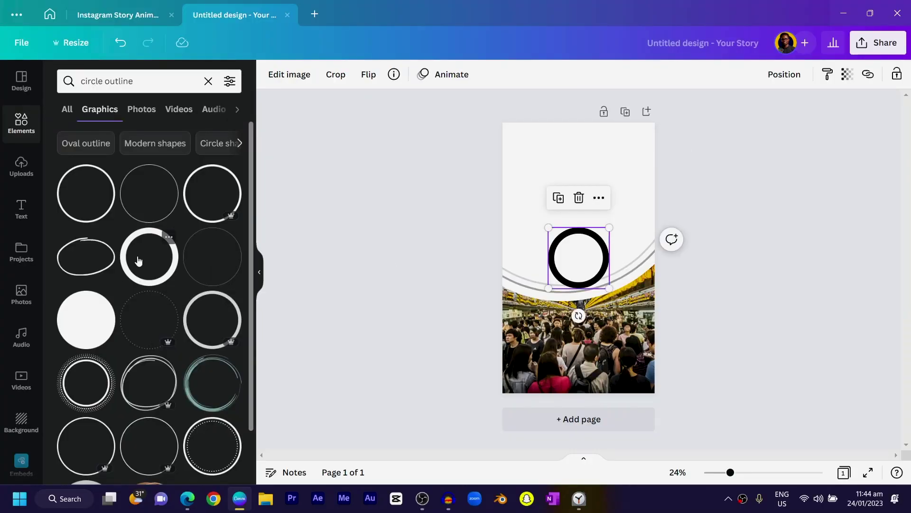
scroll(132, 272, down, 5)
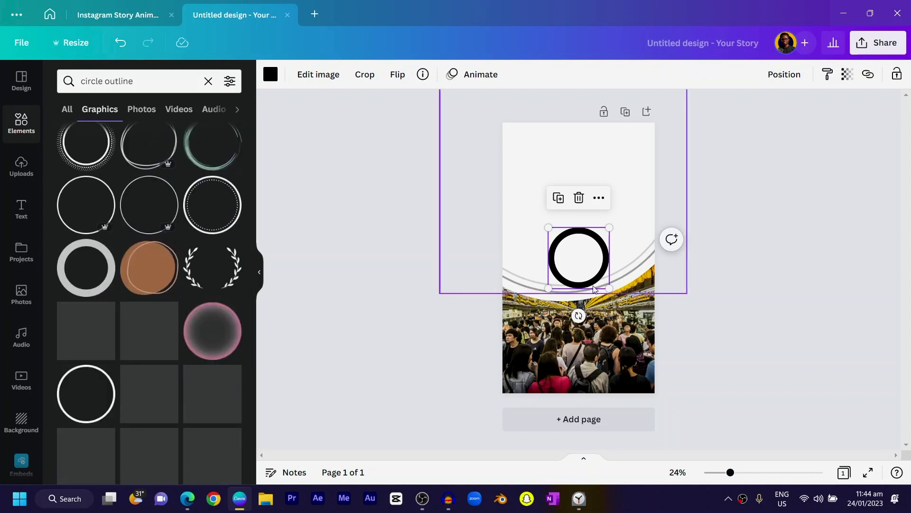
drag(547, 289, 353, 424)
drag(451, 396, 424, 347)
drag(358, 428, 340, 445)
drag(476, 370, 520, 348)
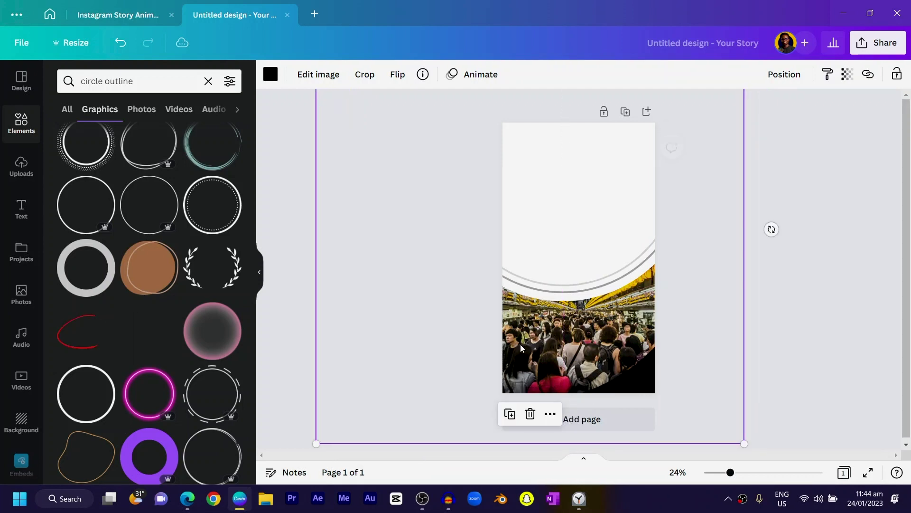
Recolor the thick ring with the document's off-white and remove it from the page
click(269, 74)
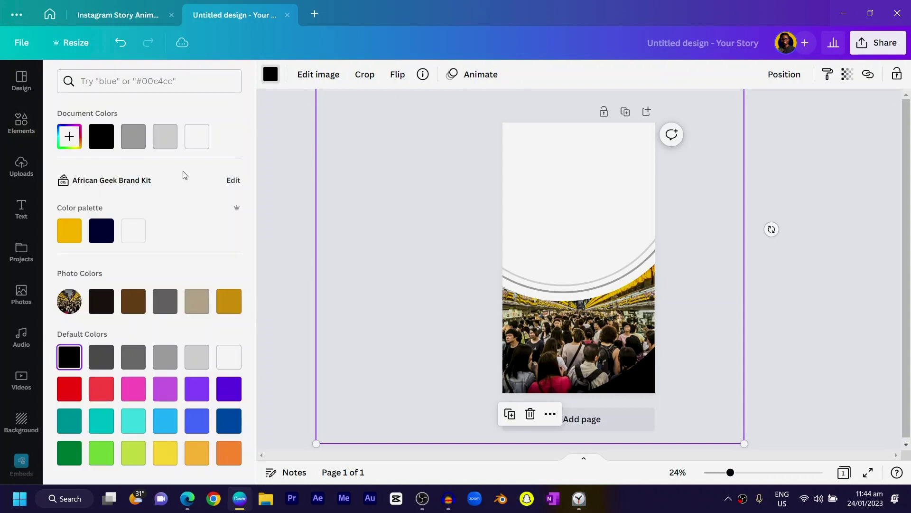
click(200, 145)
click(761, 292)
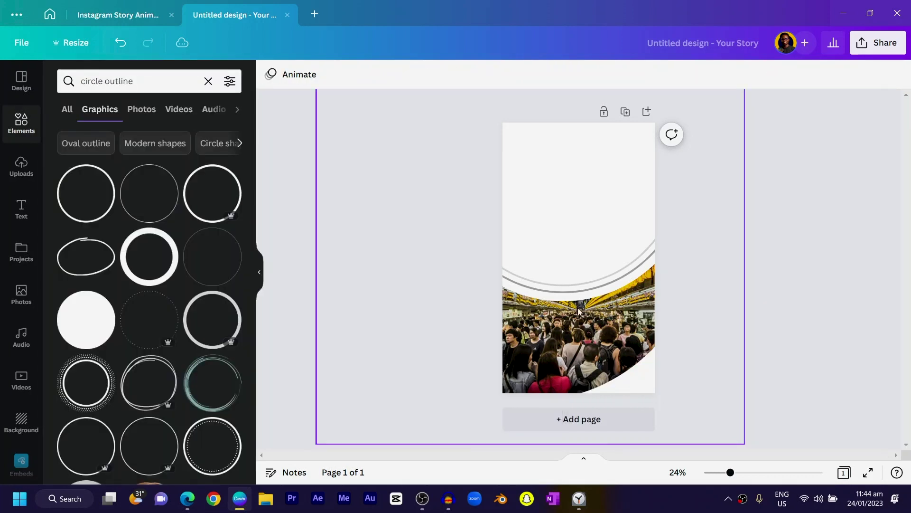
drag(641, 381, 403, 415)
click(783, 315)
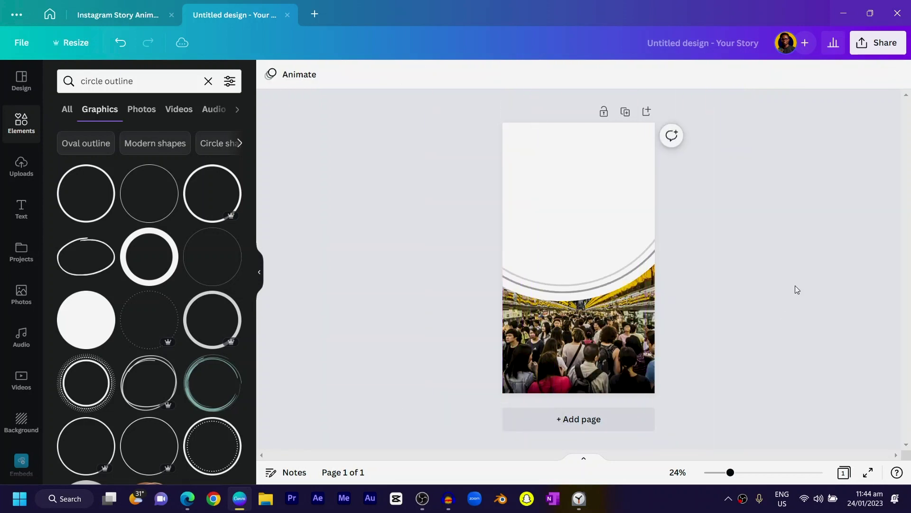
Select the off-white circle and both grey rings and shift them together slightly to the left over the photo
drag(794, 165, 608, 227)
click(699, 181)
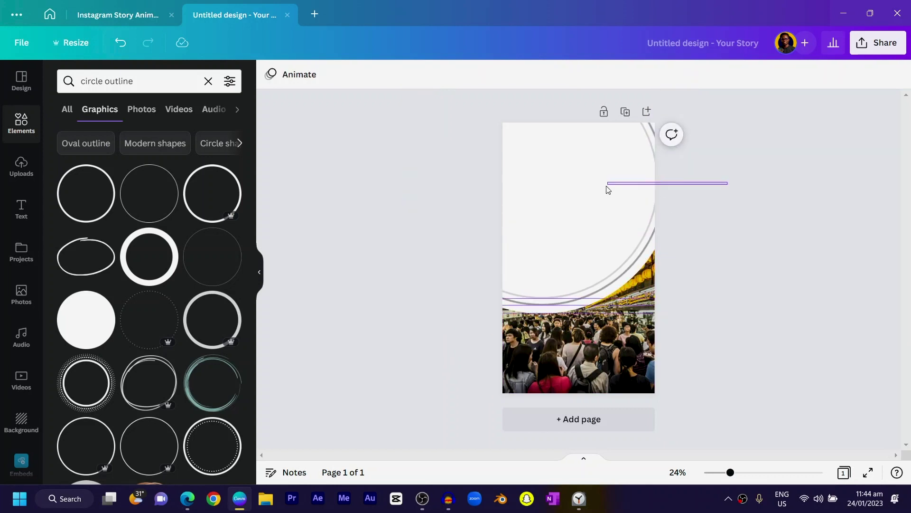
click(594, 195)
drag(593, 195, 600, 181)
click(670, 307)
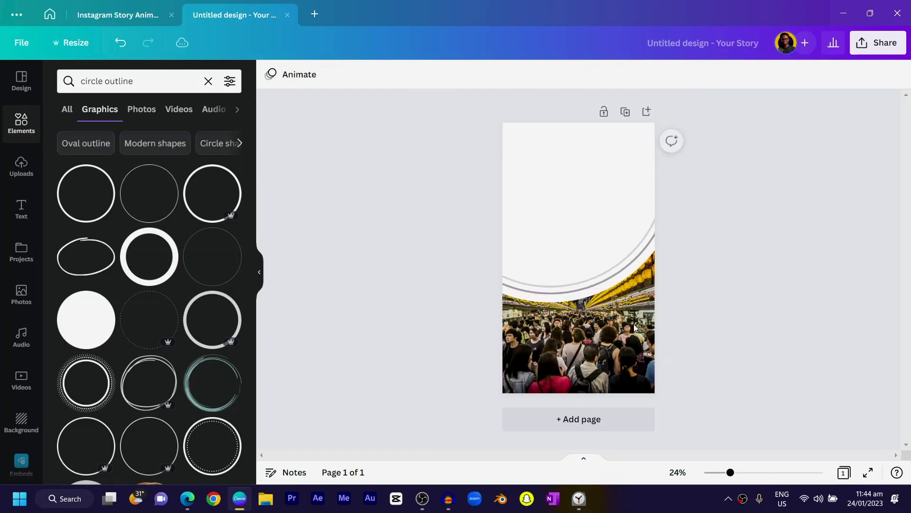
Add the thick circle outline graphic, enlarge it beyond the page and position it so its band crosses the photo's lower right corner
click(148, 272)
drag(426, 89, 430, 451)
drag(546, 363, 499, 328)
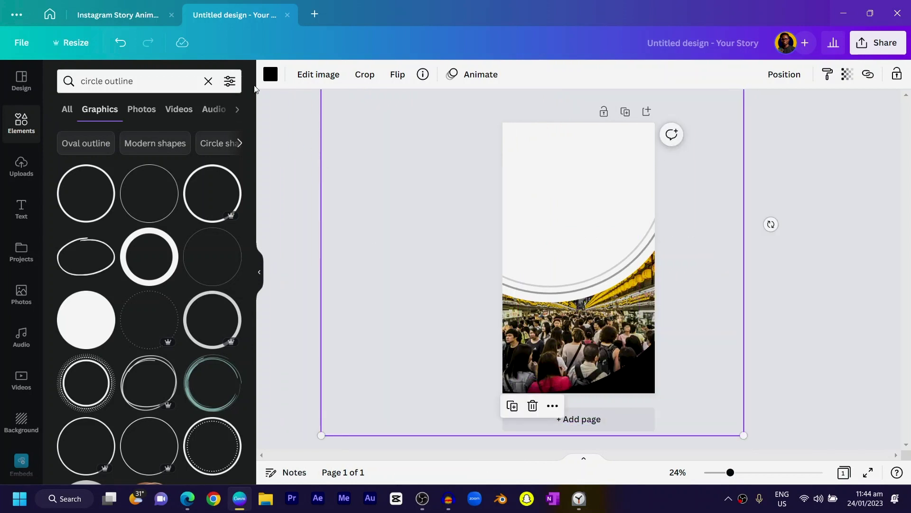
Recolor the large thick ring with the document's off-white
click(271, 75)
click(203, 144)
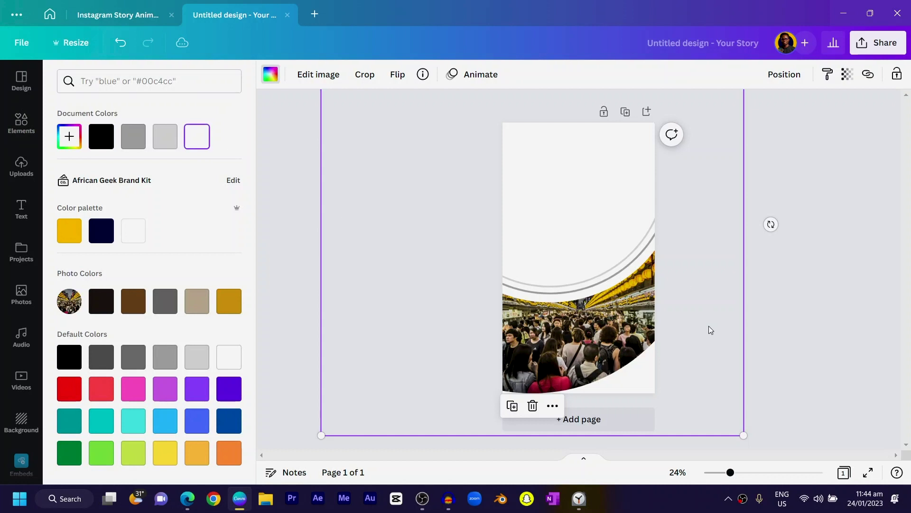
click(790, 309)
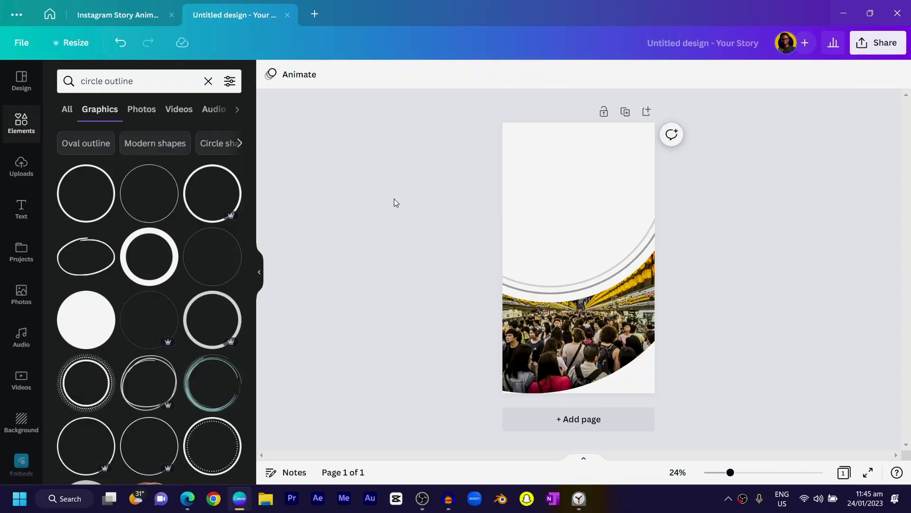
Add a size 69 text box in the upper white area and set its font to Garet ExtraBold
key(t)
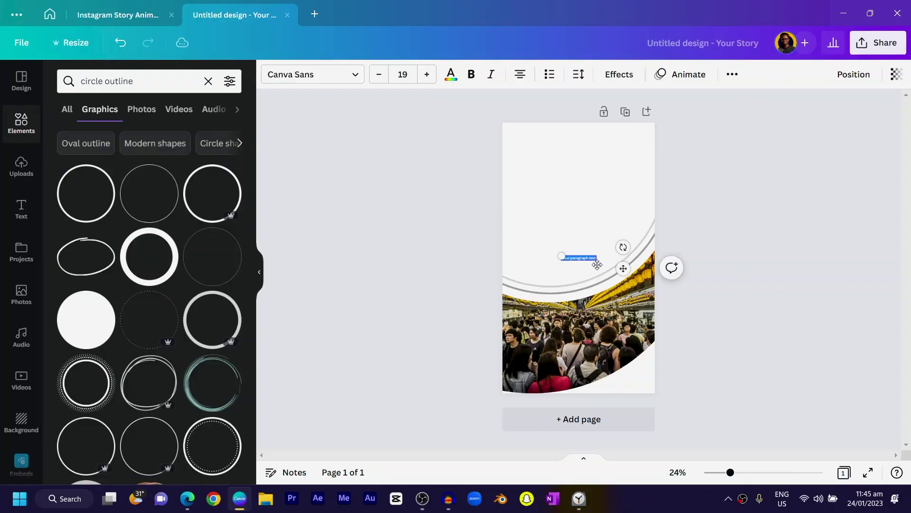
drag(561, 257, 469, 247)
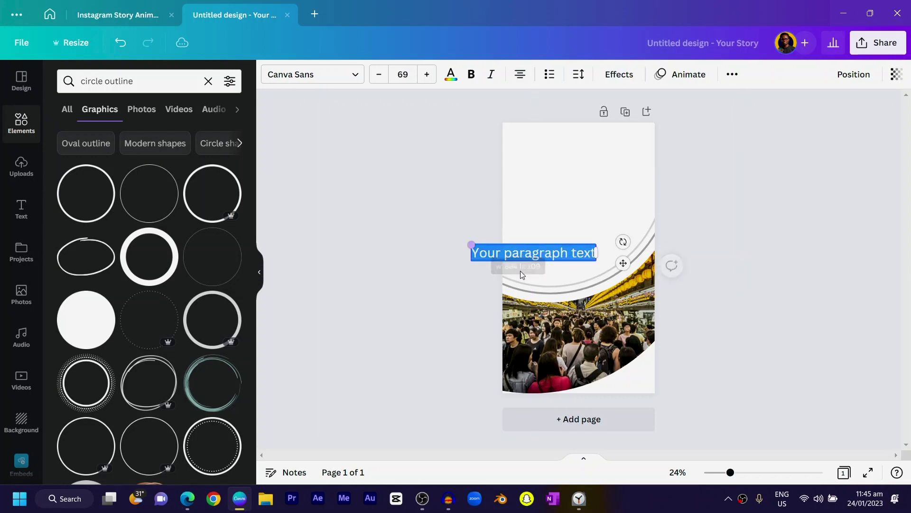
drag(622, 260, 678, 181)
click(303, 75)
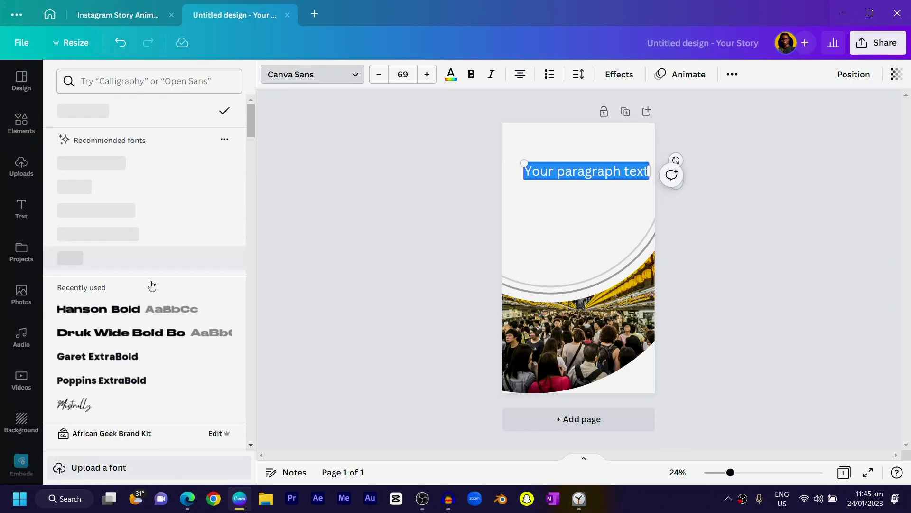
click(97, 357)
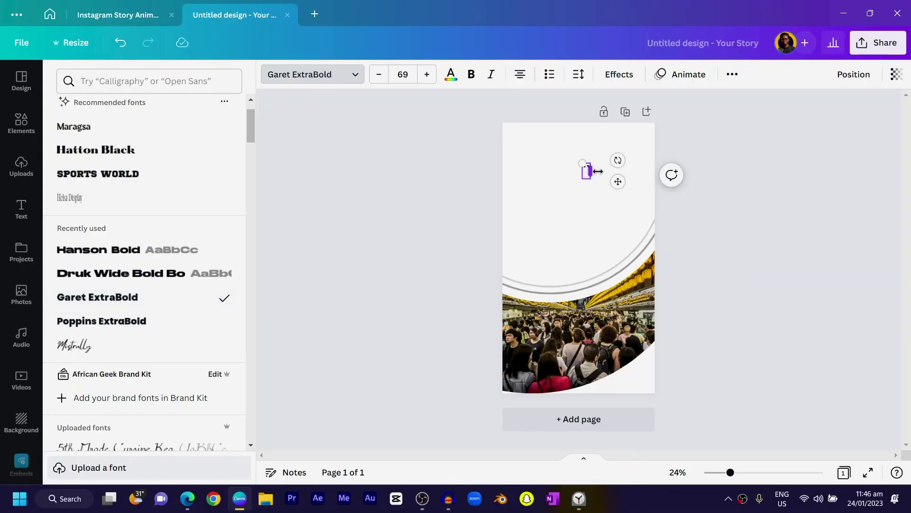
Widen the text box and replace its text with the heading THE YEAR OF THE RABBIT
drag(609, 164, 650, 161)
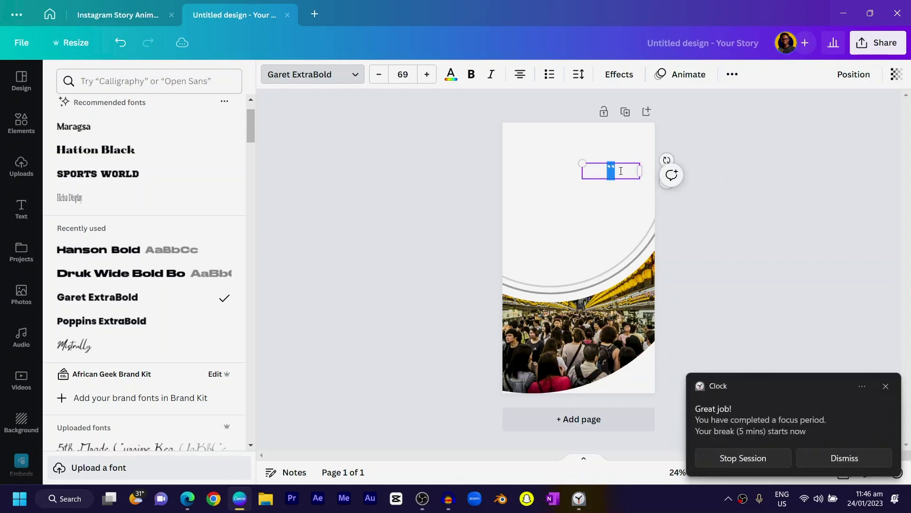
key(Caps_Lock)
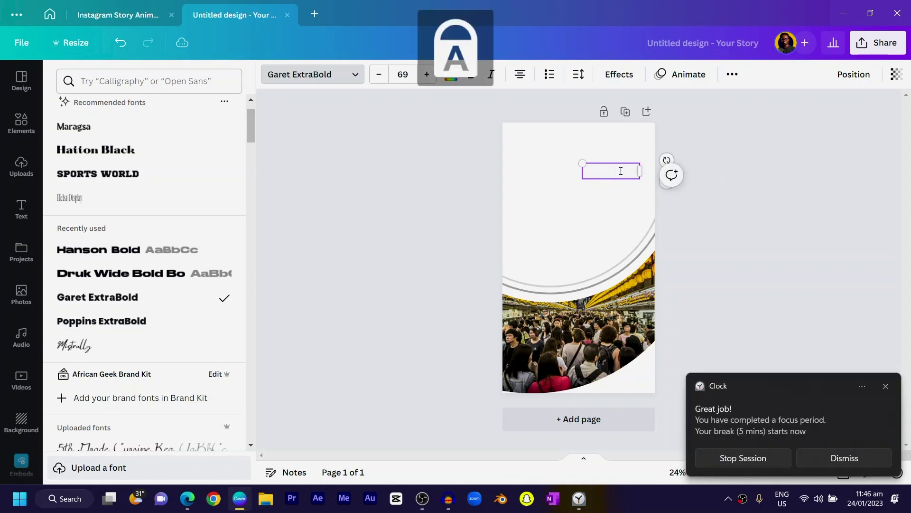
text(YEAR OF THE)
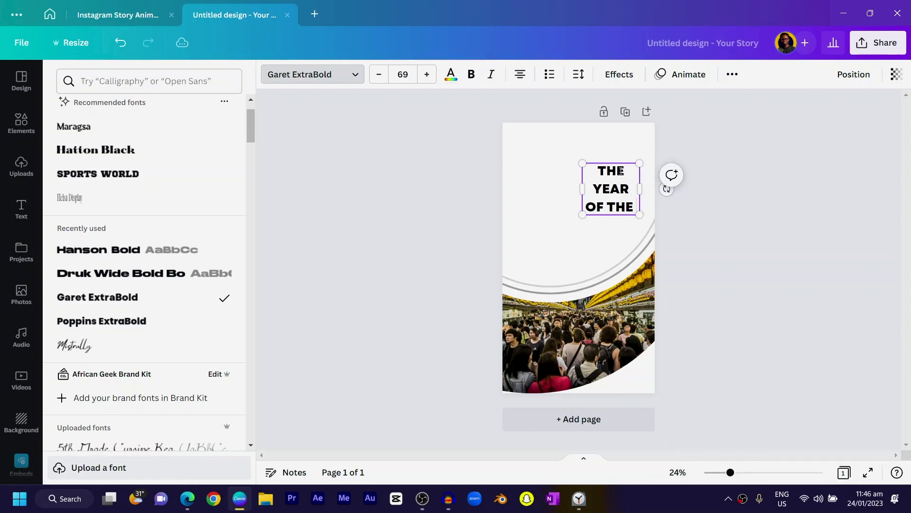
text( RABBIT)
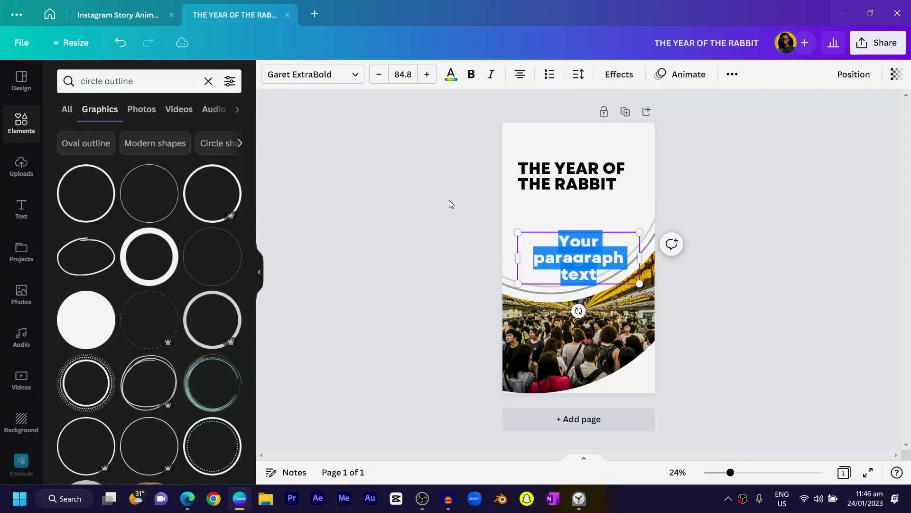
Set the second text box's font to Tajawal Regular and scale it to size 52.2 directly below the heading
click(303, 75)
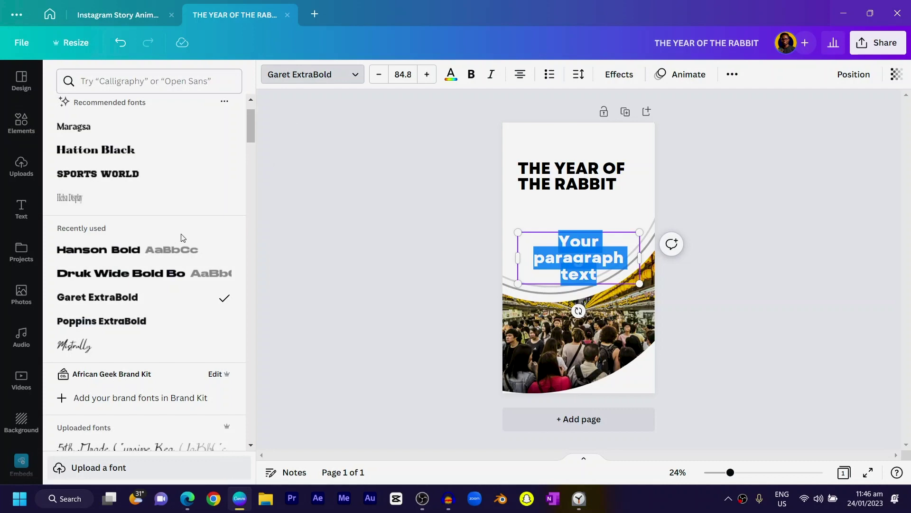
scroll(131, 315, down, 6)
scroll(132, 319, down, 10)
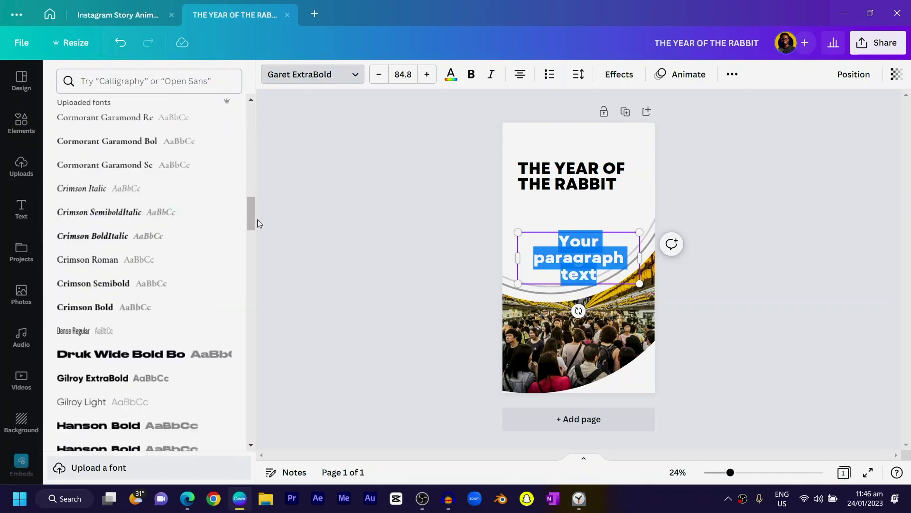
drag(252, 216, 251, 309)
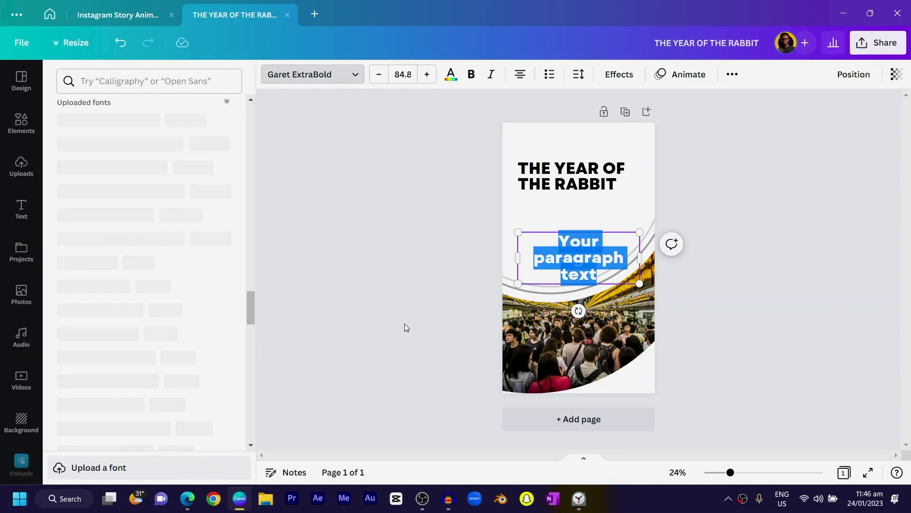
click(597, 183)
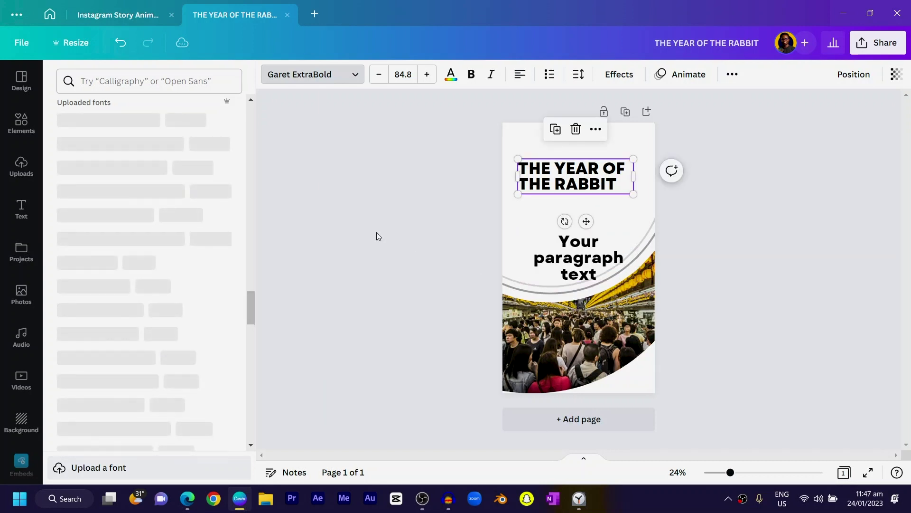
drag(250, 306, 251, 358)
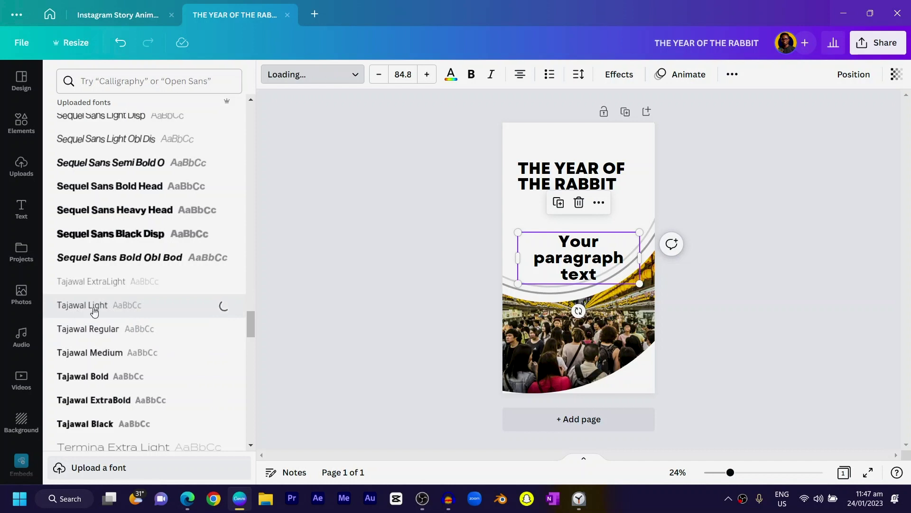
drag(644, 250, 595, 240)
drag(565, 268, 572, 239)
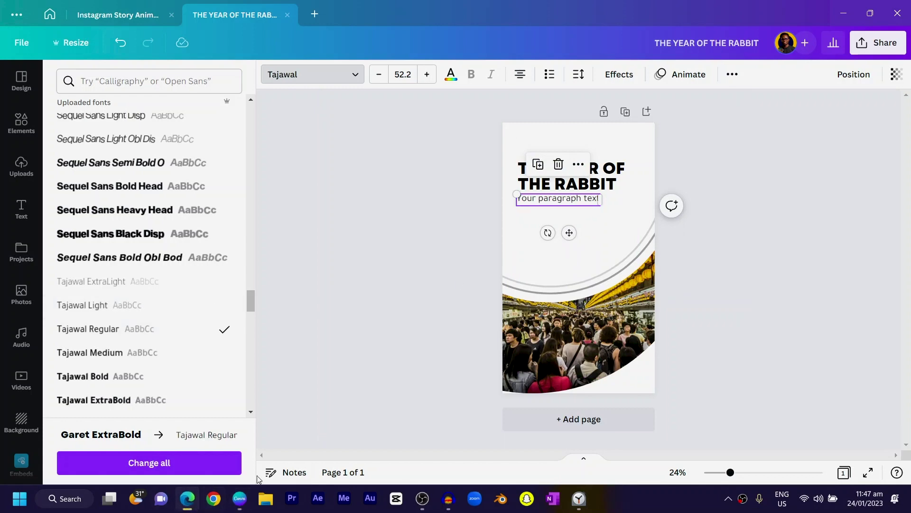
Open a new Microsoft Edge window and load the dummy text generator at blindtextgenerator.com/lorem-ipsum
key(ctrl+n)
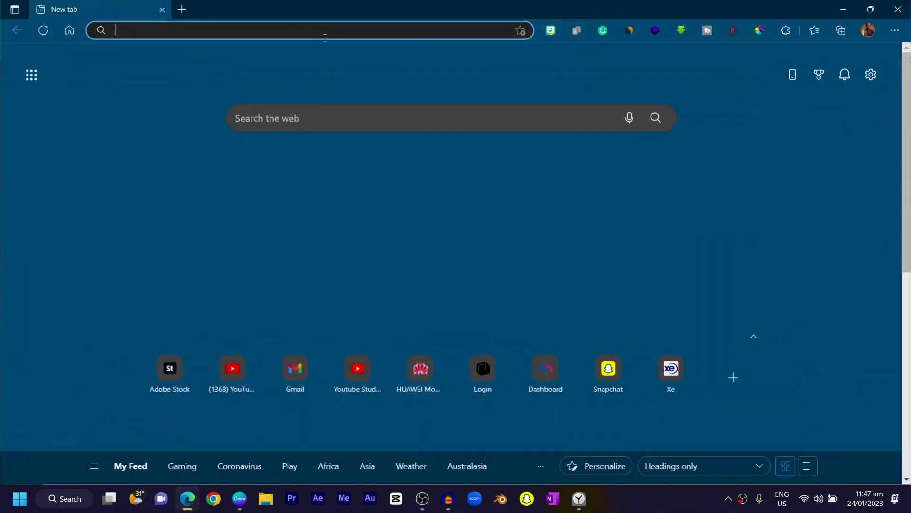
click(247, 33)
text(Dr)
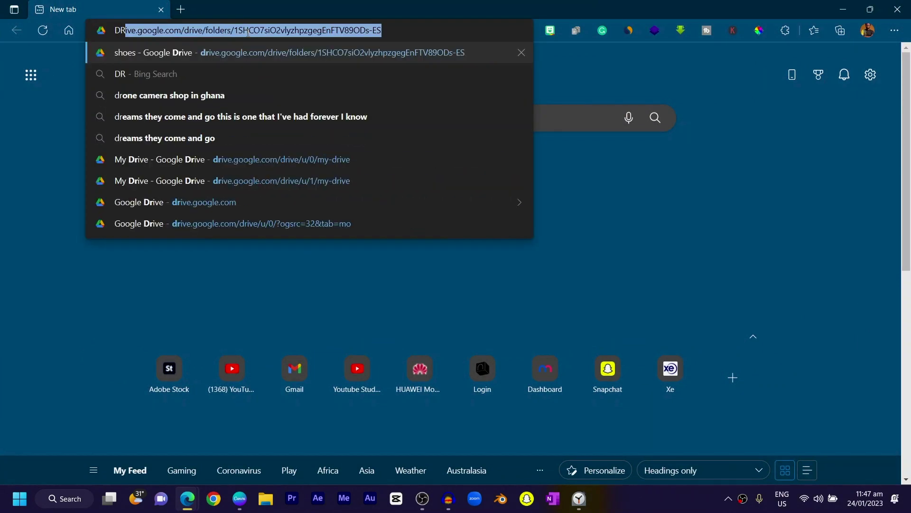
key(BackSpace)
key(BackSpace)
text(UMMytextgenerator.com/#jump)
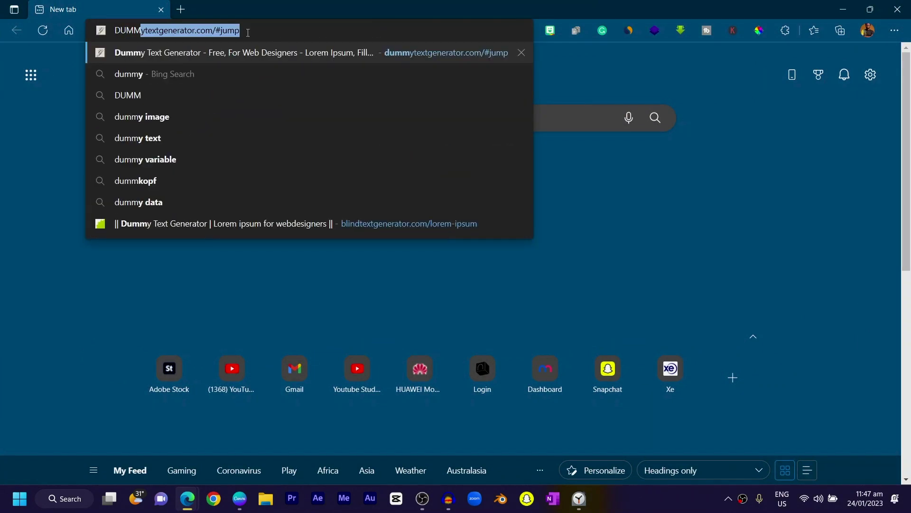
click(181, 227)
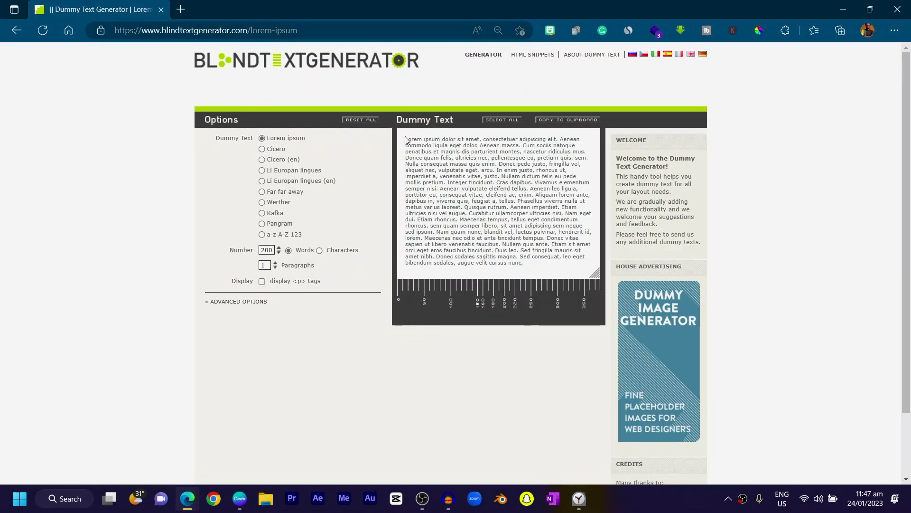
Copy the first two lorem ipsum sentences, return to Canva and replace the paragraph placeholder below the heading with them
drag(405, 139, 511, 145)
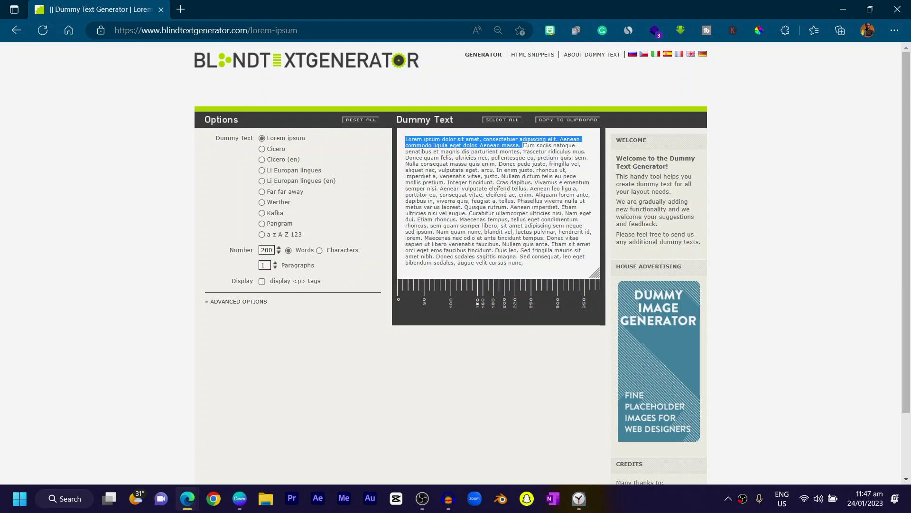
key(alt+Tab)
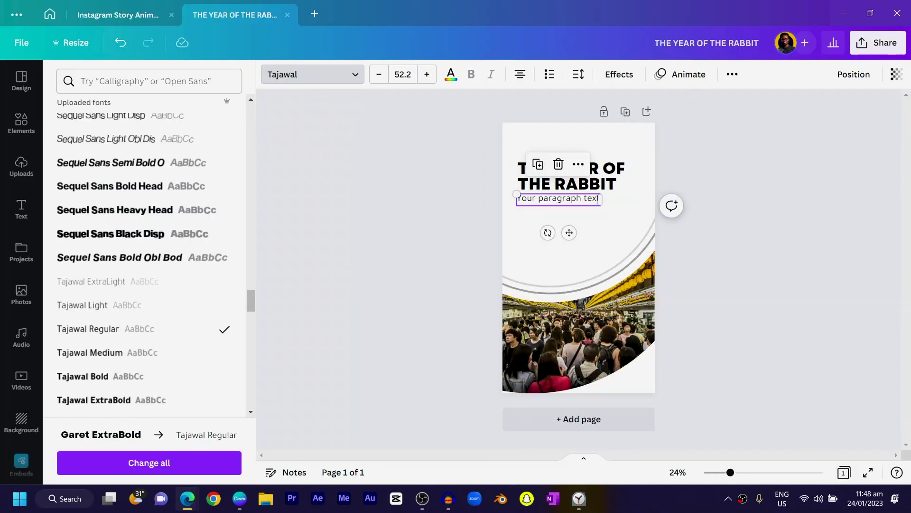
double_click(571, 198)
text(Lorem ipsum dolor sit amet, consectetuer adipiscing elit. Aenean commodo ligula eget dolor. Aenean massa.)
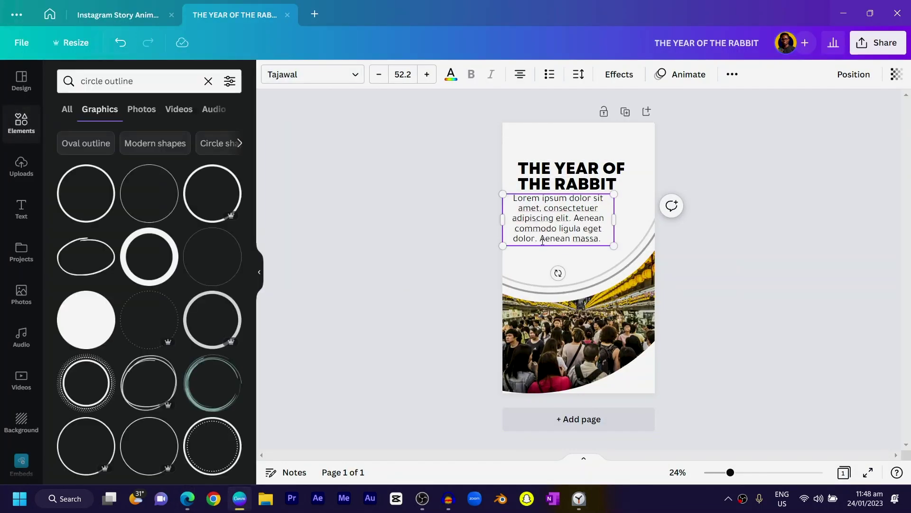
Move the lorem ipsum paragraph directly under the heading and left-align its text with the heading's left edge
click(423, 266)
drag(538, 238, 553, 238)
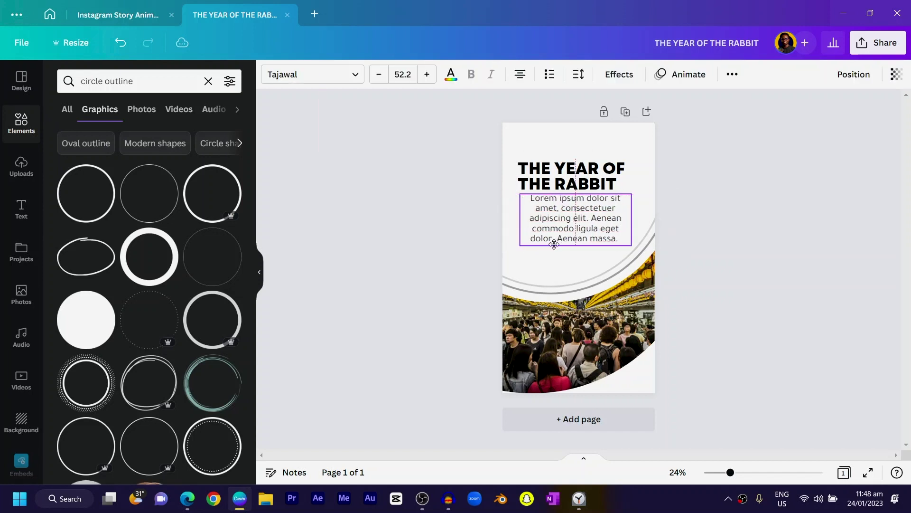
click(519, 75)
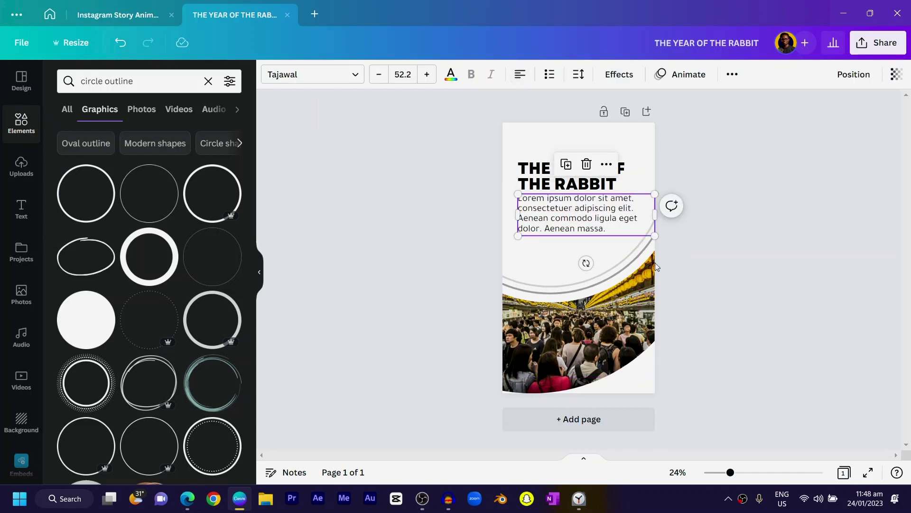
Delete the paragraph's second sentence and narrow its text box to a width of 864
click(611, 229)
drag(610, 229, 633, 208)
key(BackSpace)
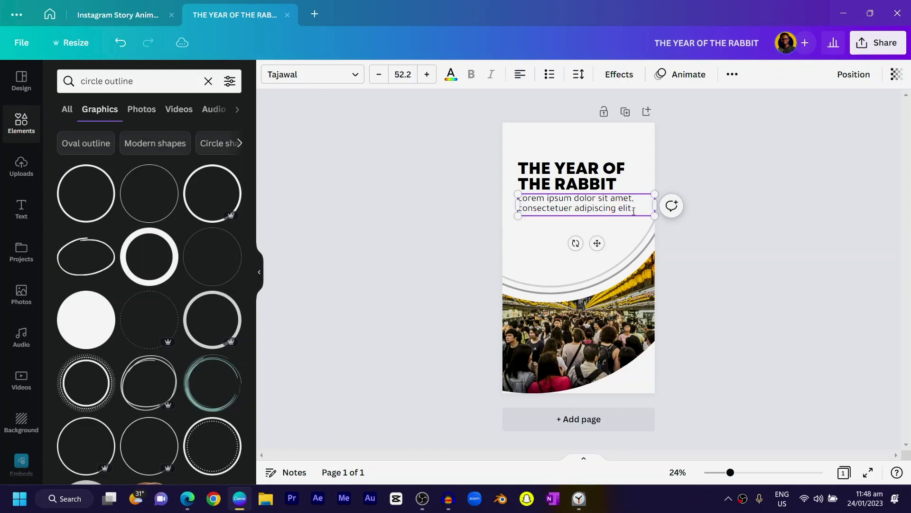
click(655, 205)
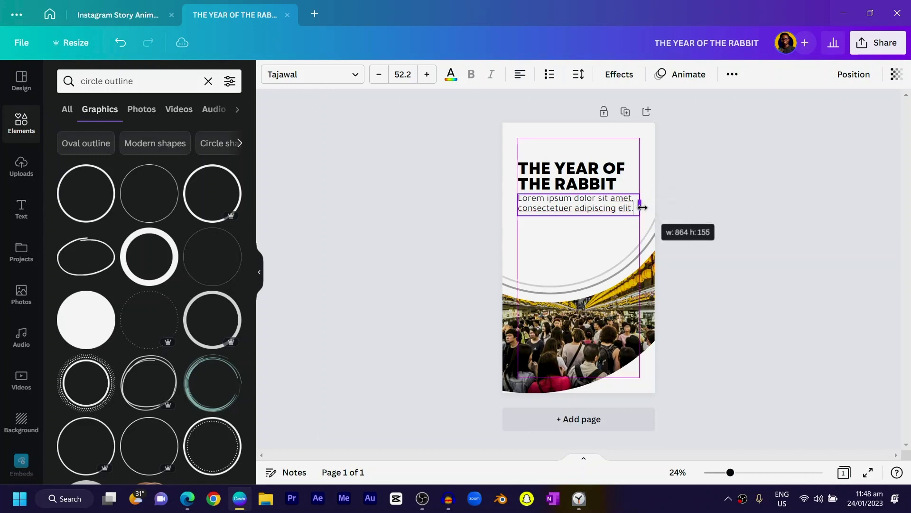
click(471, 249)
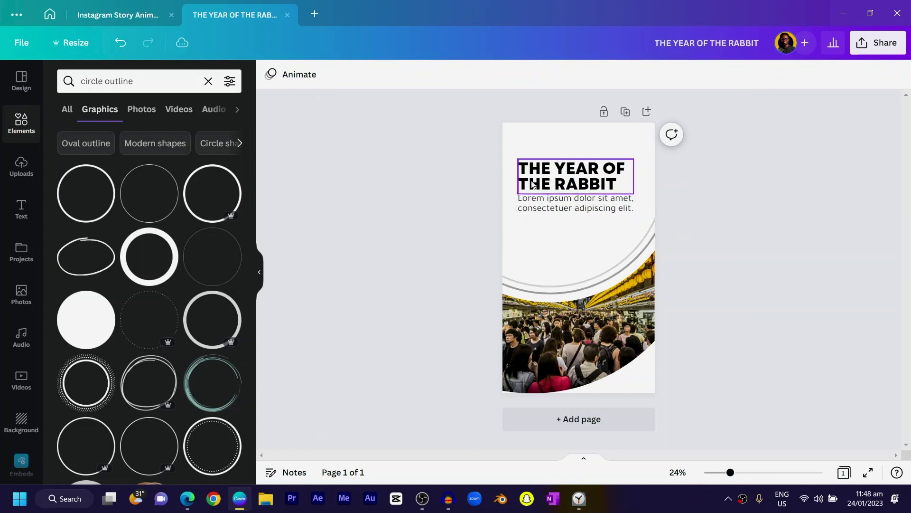
Add a grey rectangle below the paragraph, aligned with the text's left edge, and resize it into a flat button shape
key(r)
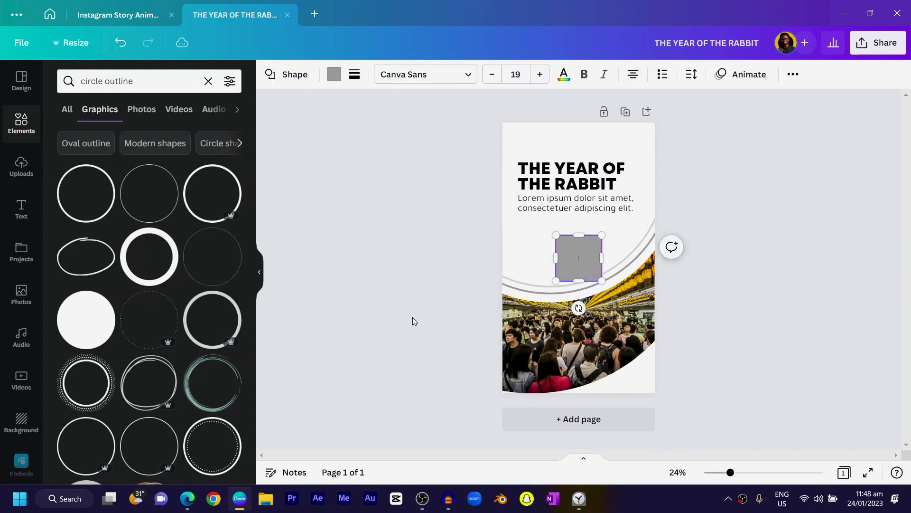
drag(579, 261, 526, 211)
click(354, 75)
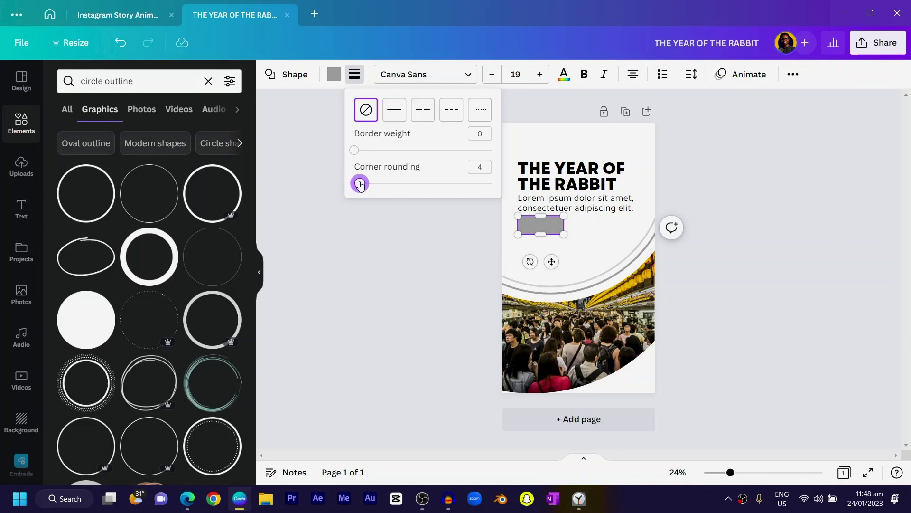
drag(563, 232, 580, 232)
scroll(581, 235, up, 5)
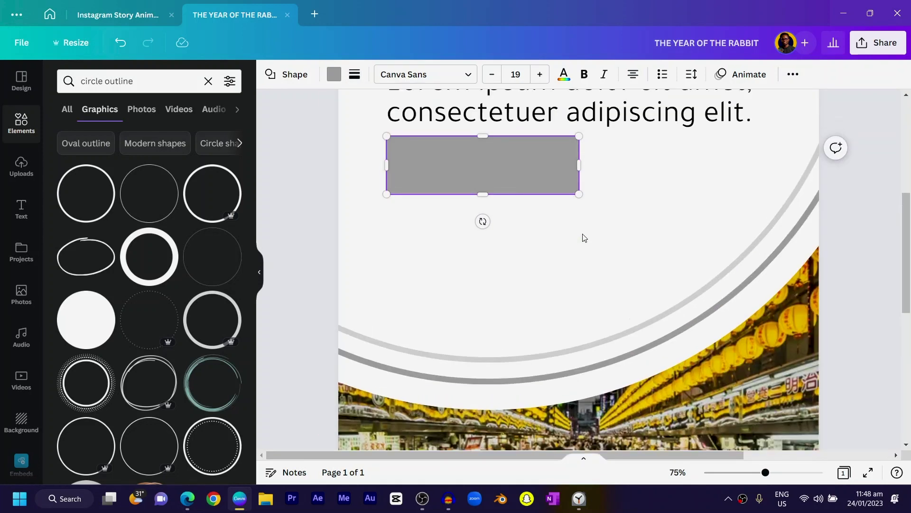
drag(578, 301, 588, 270)
click(321, 278)
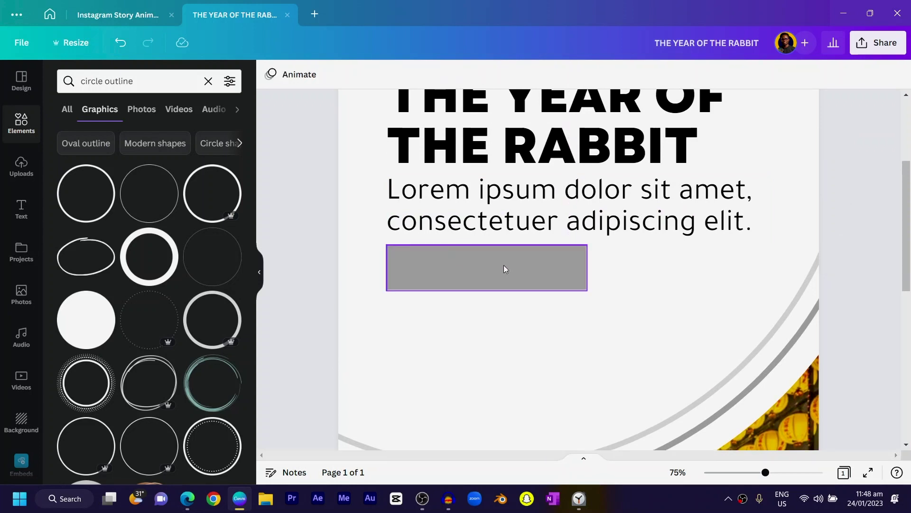
Duplicate the heading, scale the copy to size 41.5, change its text to SIGN UP NOW and place it on the grey rectangle
click(487, 160)
drag(487, 159, 656, 294)
drag(764, 232, 590, 344)
double_click(562, 334)
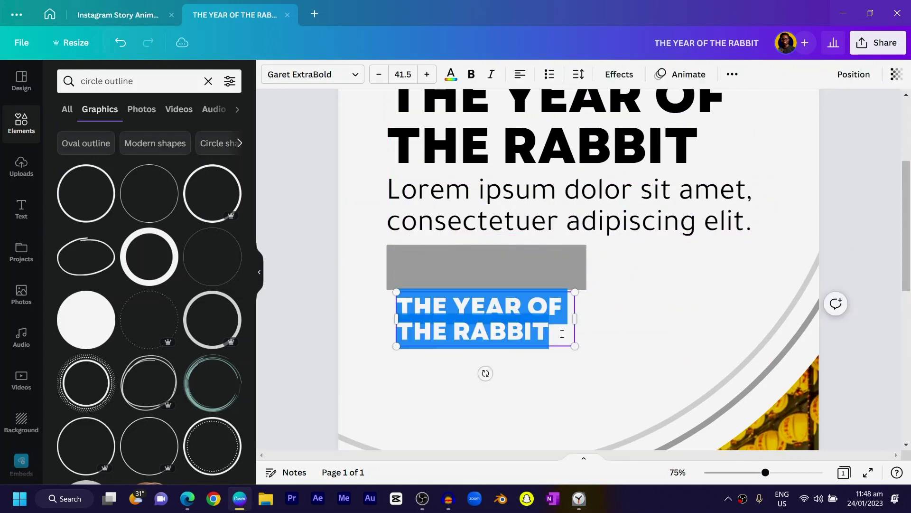
text(SIGN)
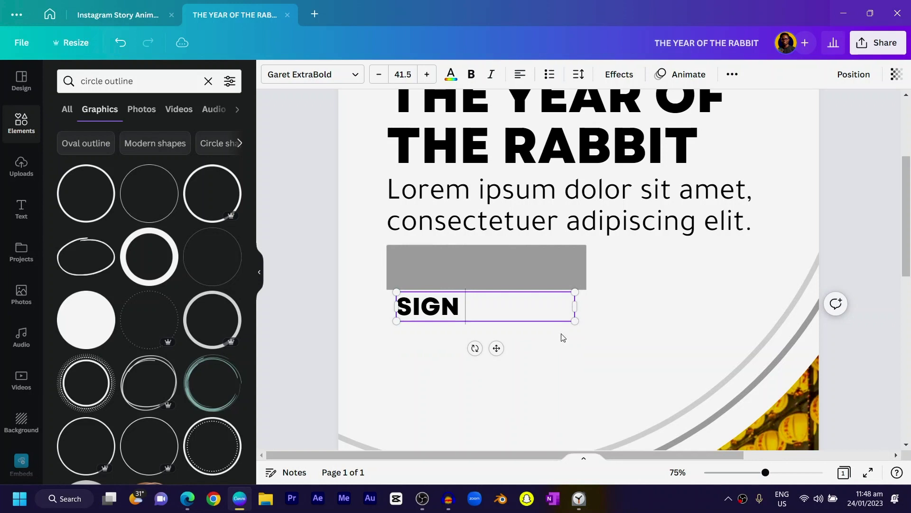
text( UP NOW)
drag(497, 348, 494, 315)
click(414, 247)
Fill the rectangle behind SIGN UP NOW with a yellow sampled from the lanterns in the photo
scroll(413, 237, down, 3)
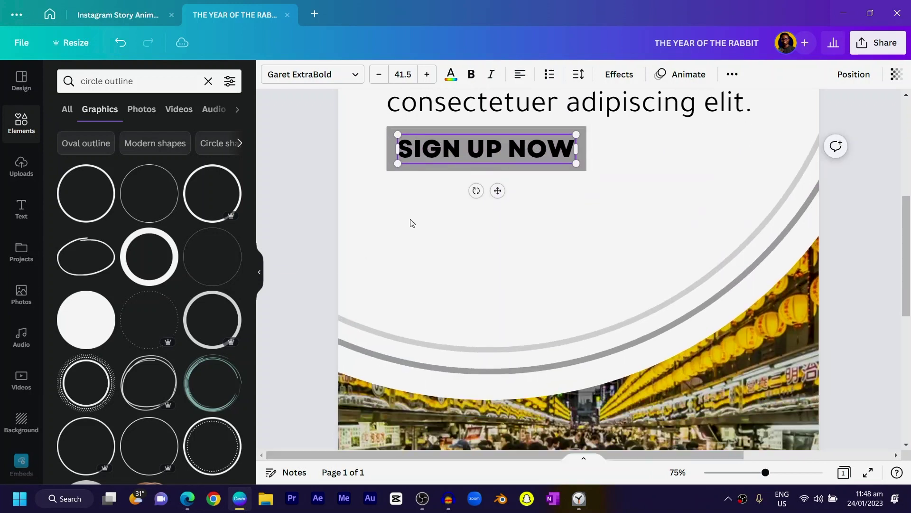
click(389, 169)
scroll(463, 318, down, 2)
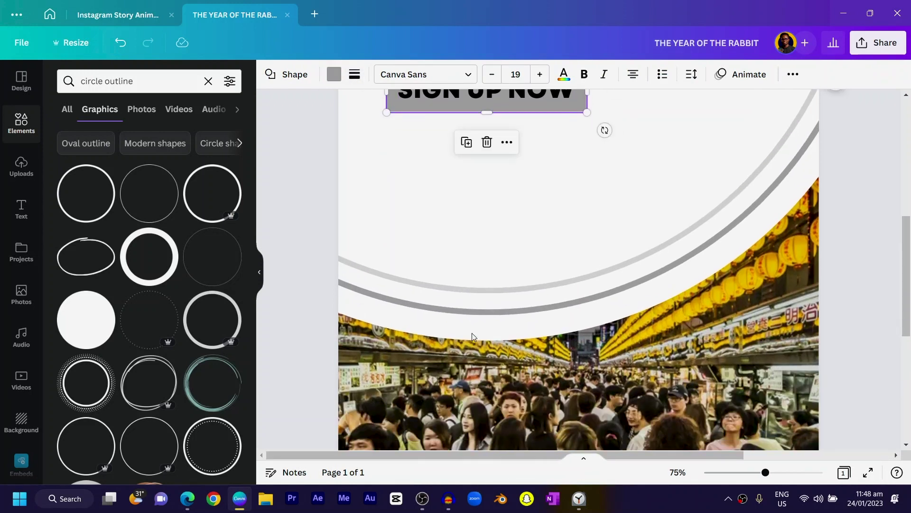
click(334, 75)
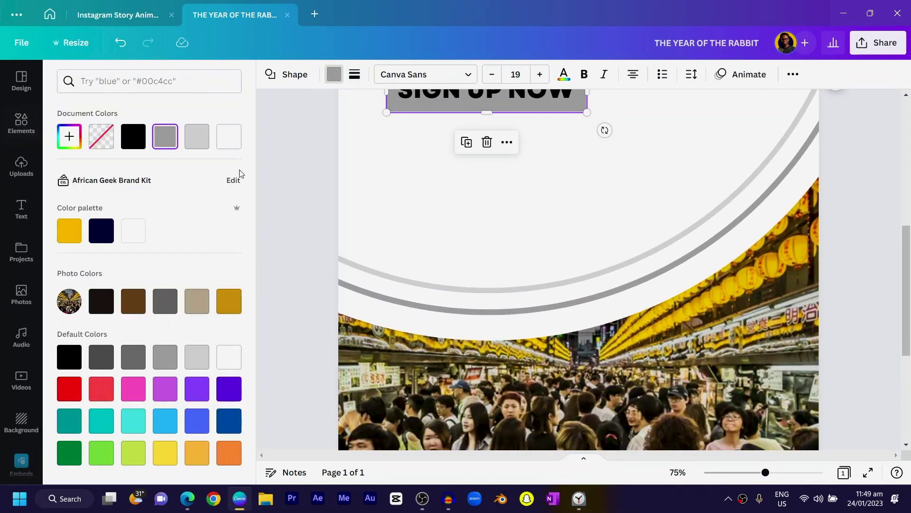
click(69, 137)
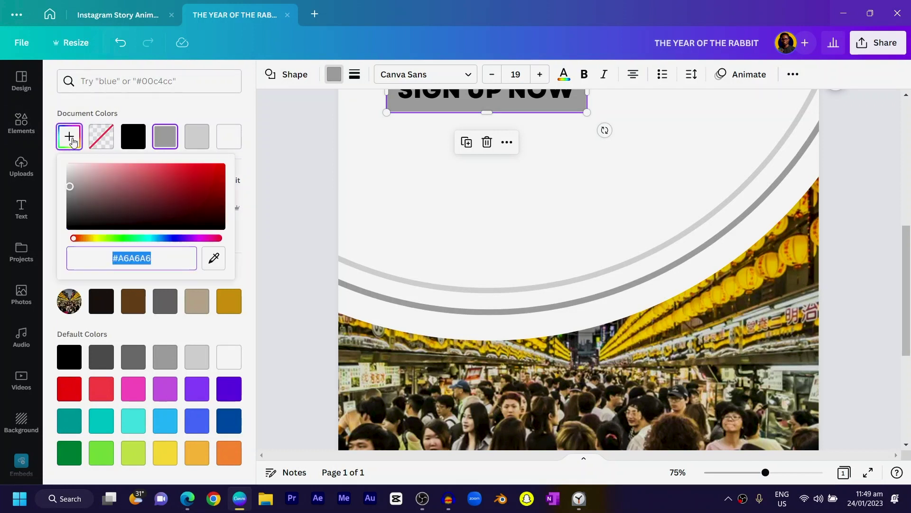
click(213, 257)
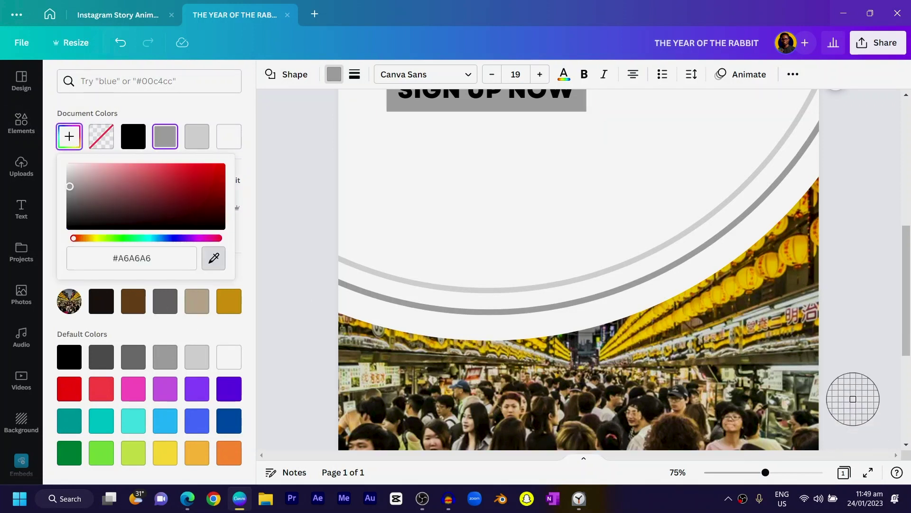
click(798, 254)
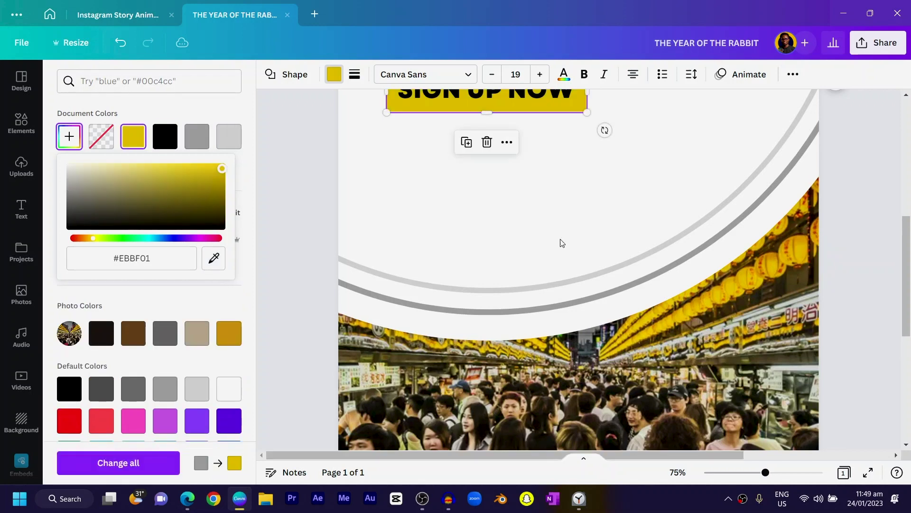
key(Escape)
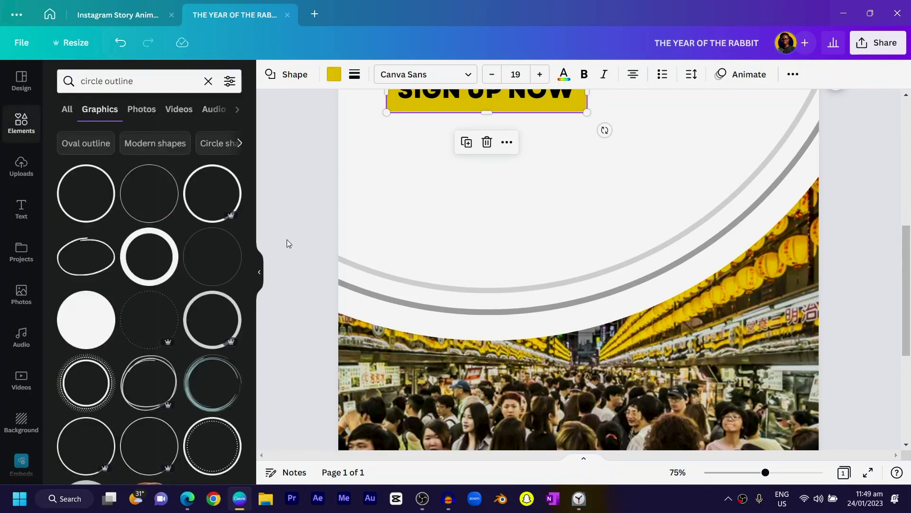
key(ctrl+minus)
key(ctrl+minus)
click(364, 251)
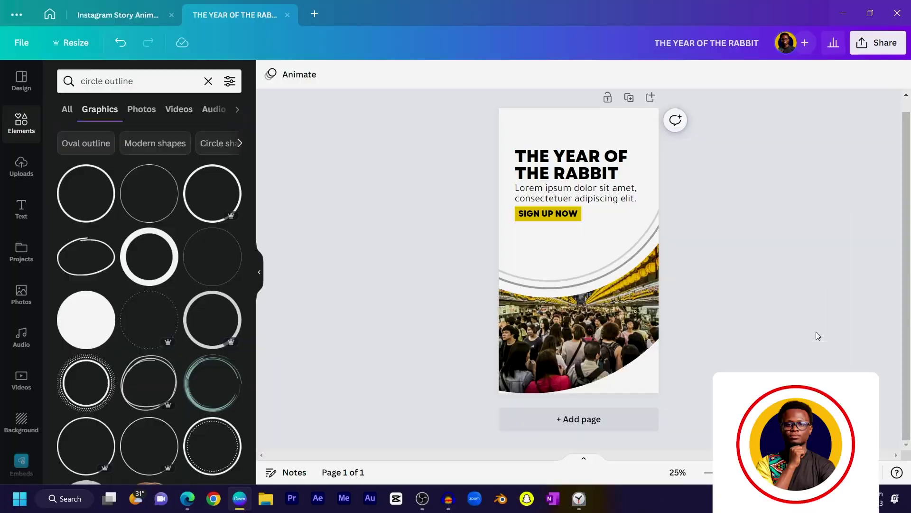
Apply a Baseline enter animation to the large off-white circle outline, with downward direction and a reduced speed
click(632, 381)
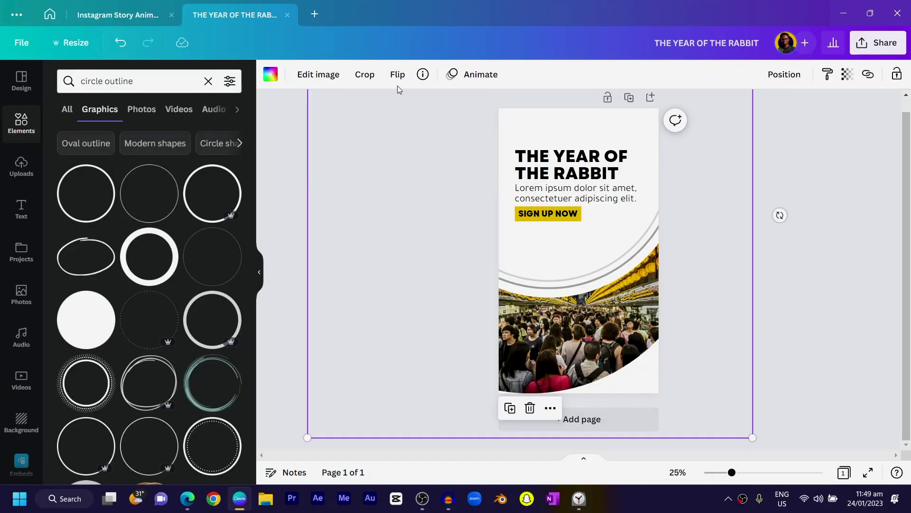
click(491, 72)
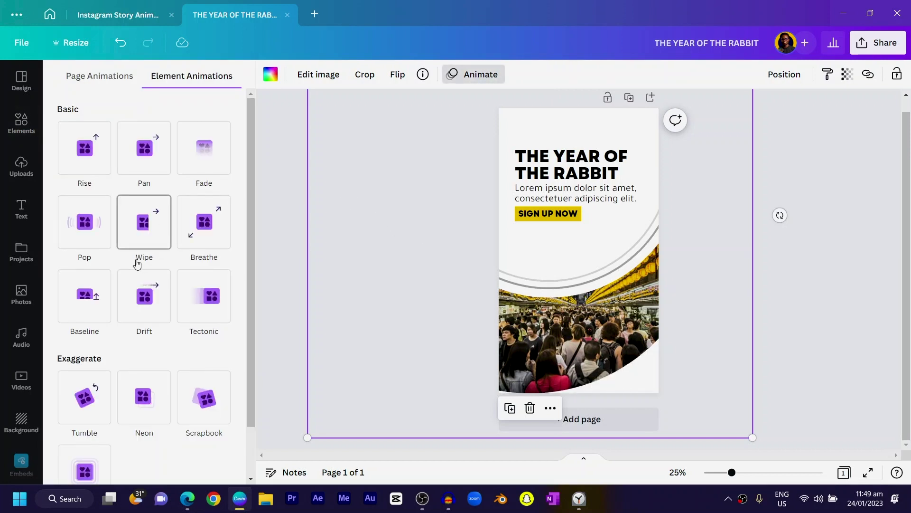
scroll(137, 264, down, 2)
click(91, 248)
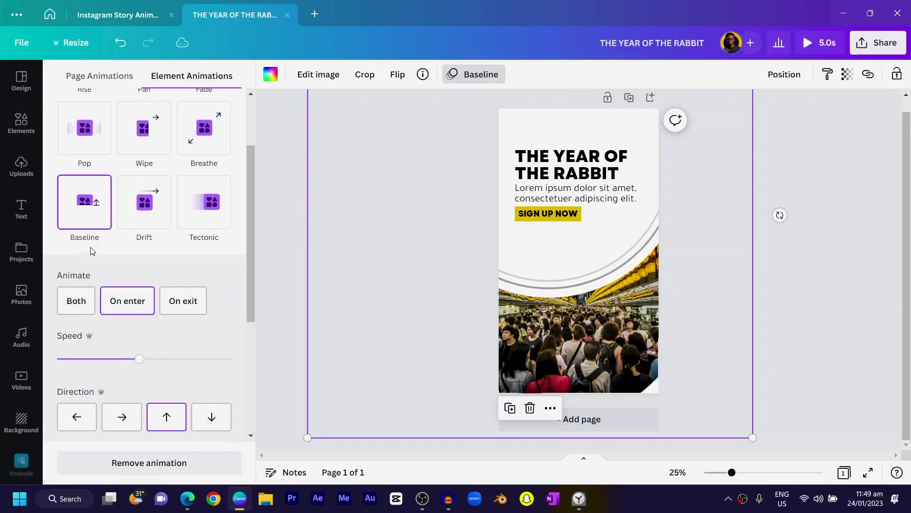
click(212, 417)
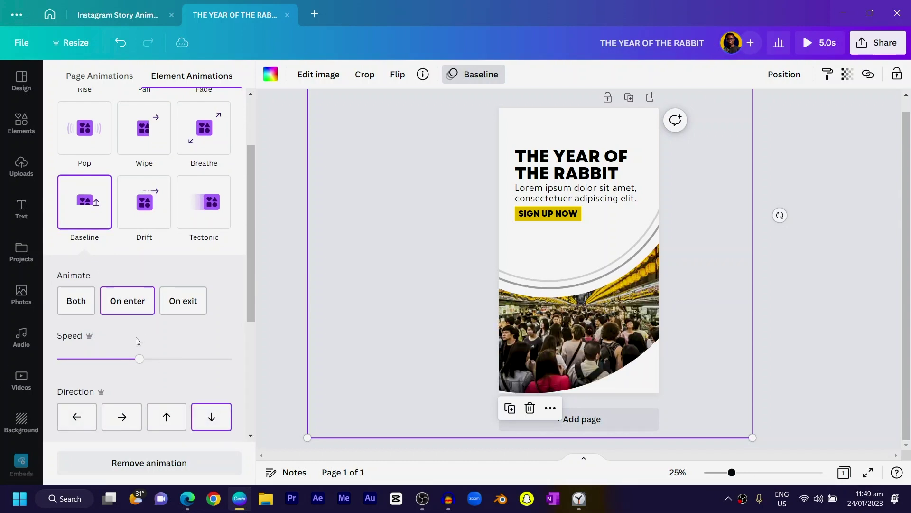
drag(127, 361, 105, 361)
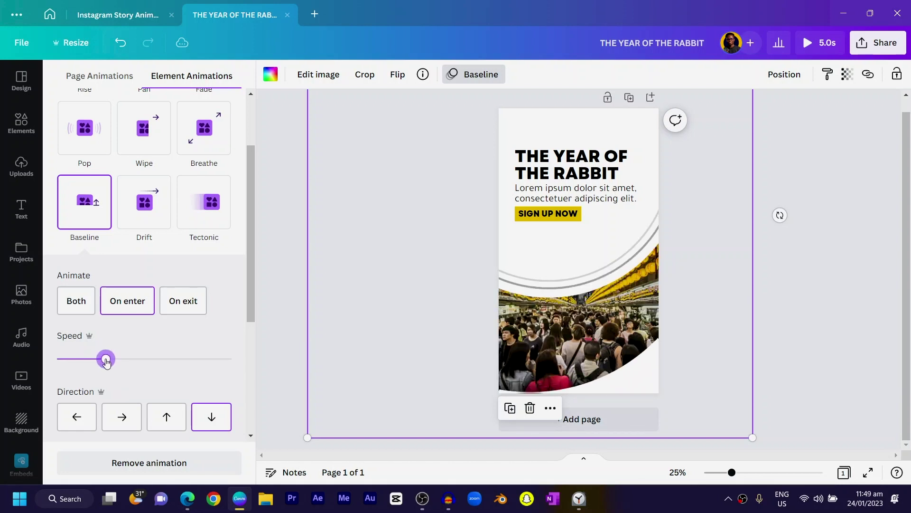
Apply a Baseline enter animation to the solid off-white circle behind the text, with downward direction and a slightly reduced speed
click(600, 287)
click(590, 290)
click(590, 290)
click(591, 290)
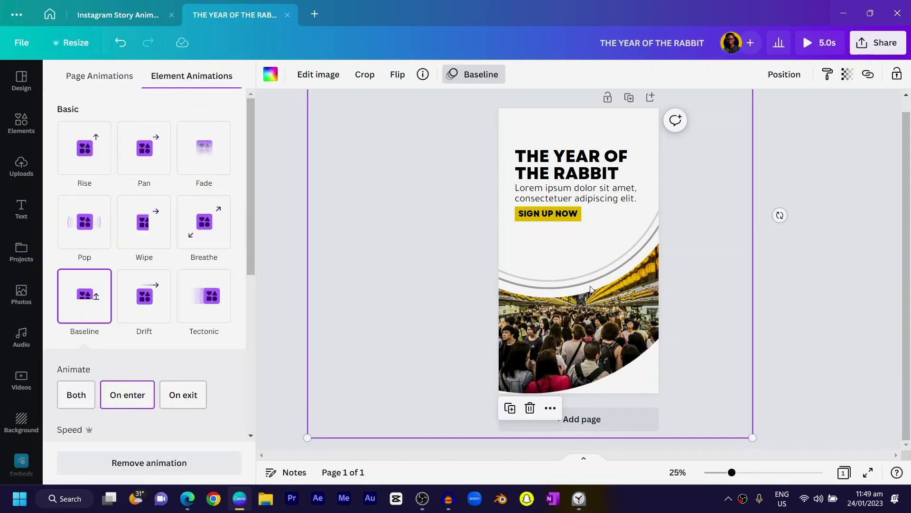
click(277, 289)
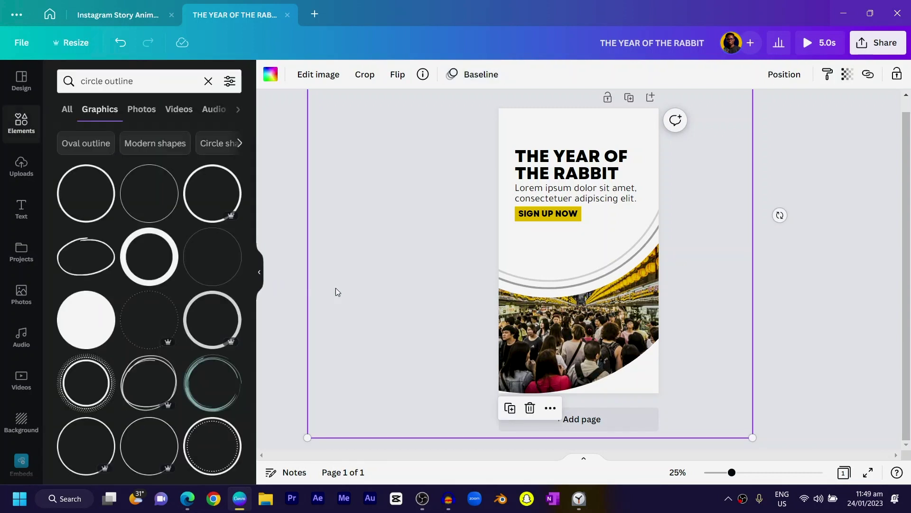
click(290, 280)
click(534, 293)
click(534, 292)
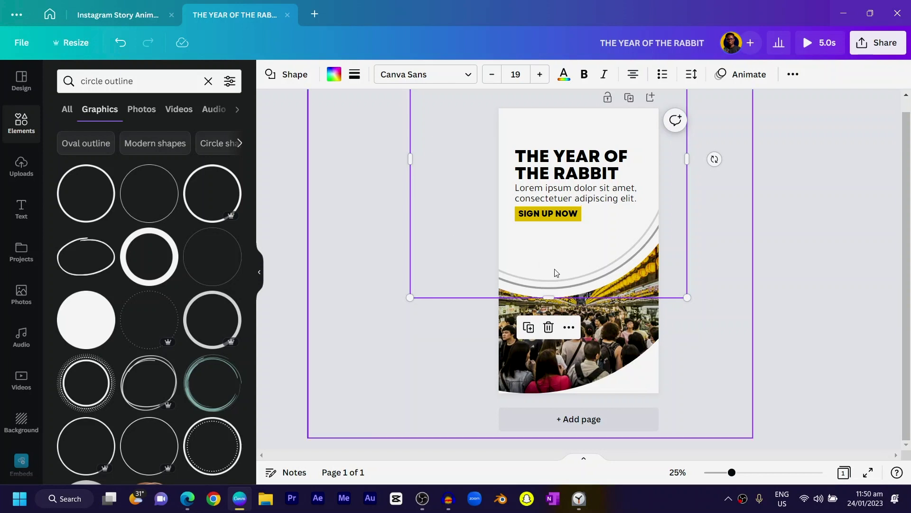
click(753, 73)
click(86, 314)
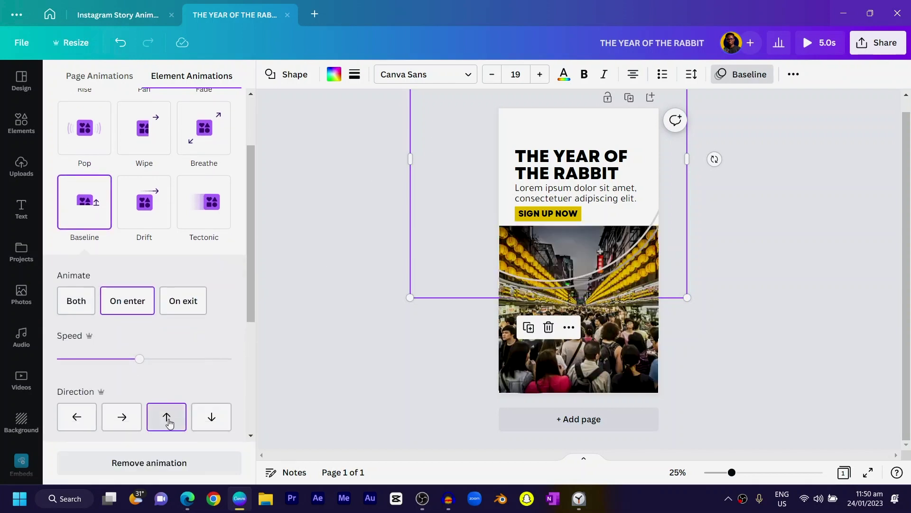
click(221, 426)
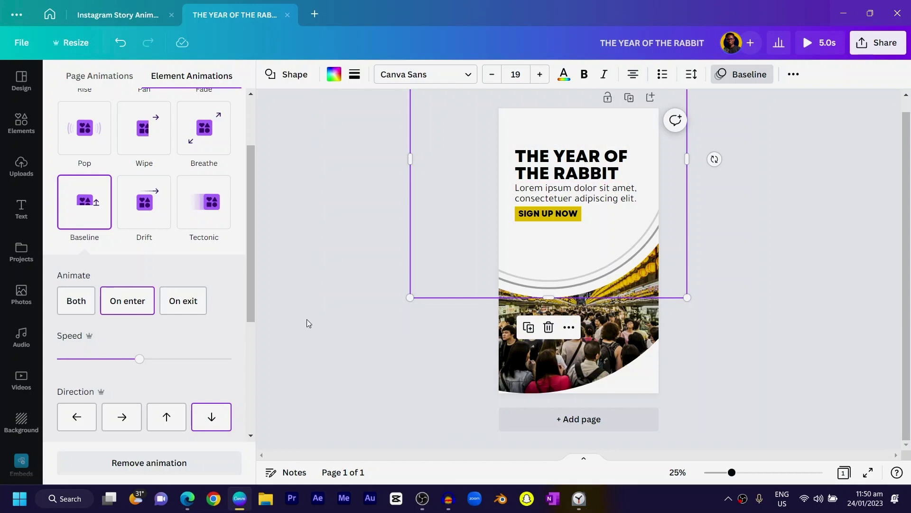
click(118, 361)
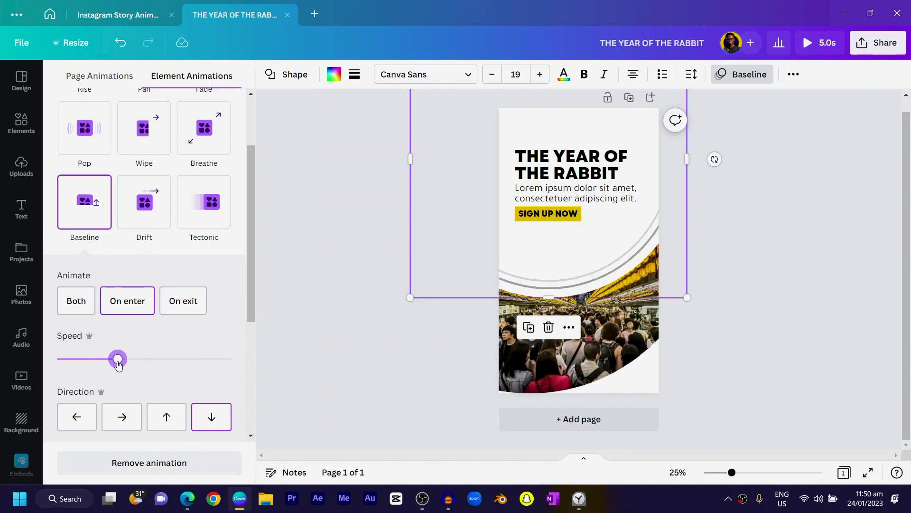
Apply a Baseline enter animation to the darker grey ring, with downward direction and a reduced speed
click(643, 254)
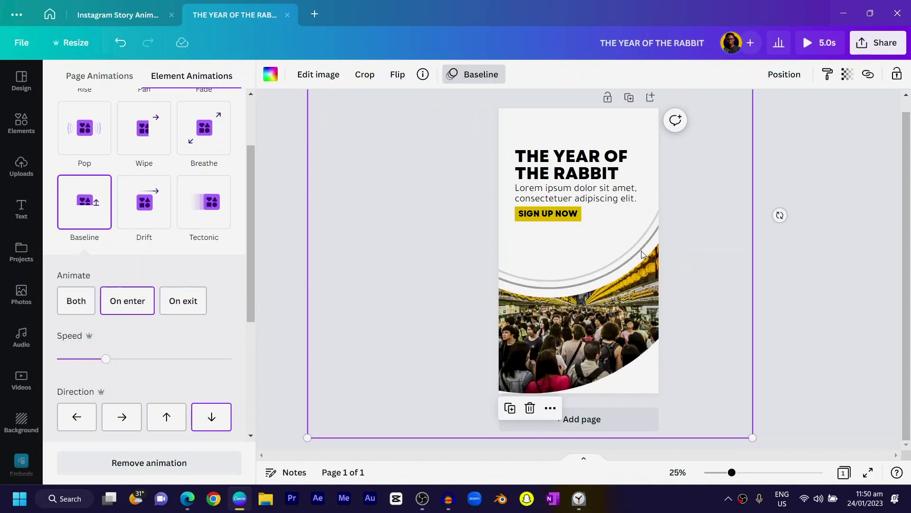
click(642, 254)
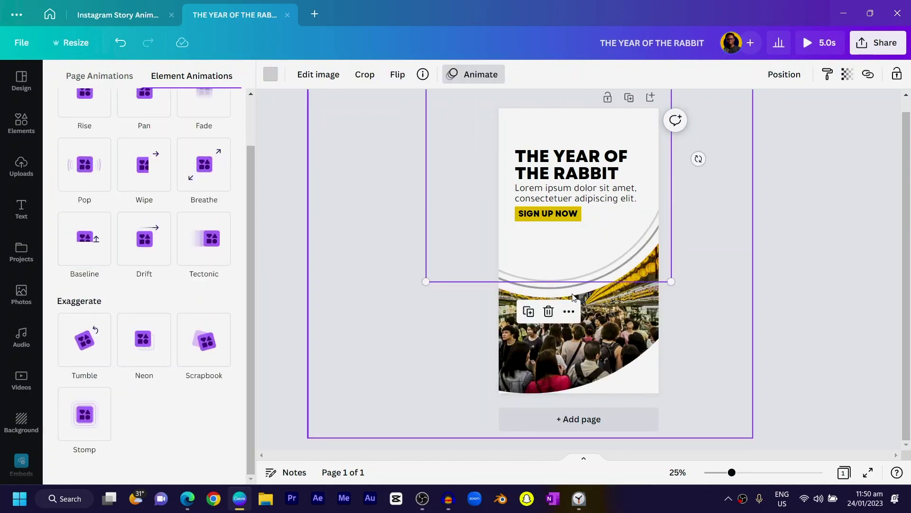
click(568, 292)
double_click(567, 292)
click(587, 285)
click(587, 284)
click(586, 285)
click(586, 286)
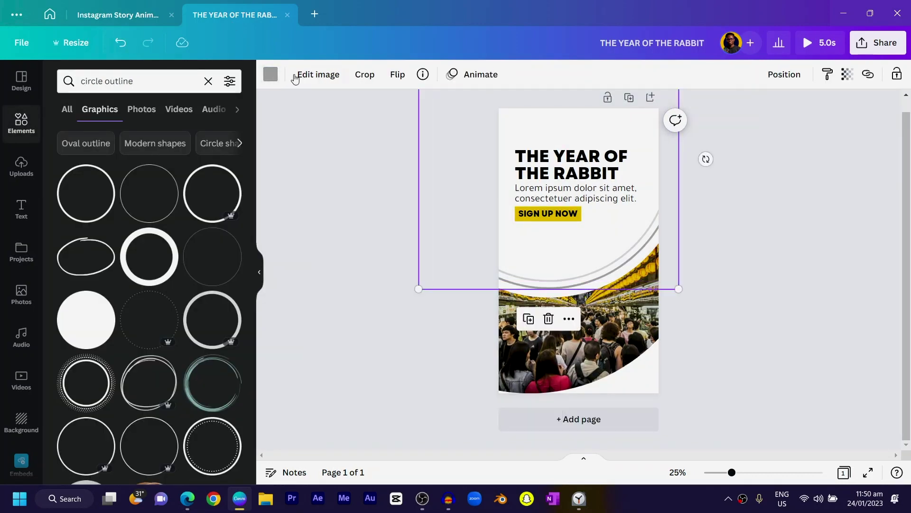
click(465, 76)
click(99, 306)
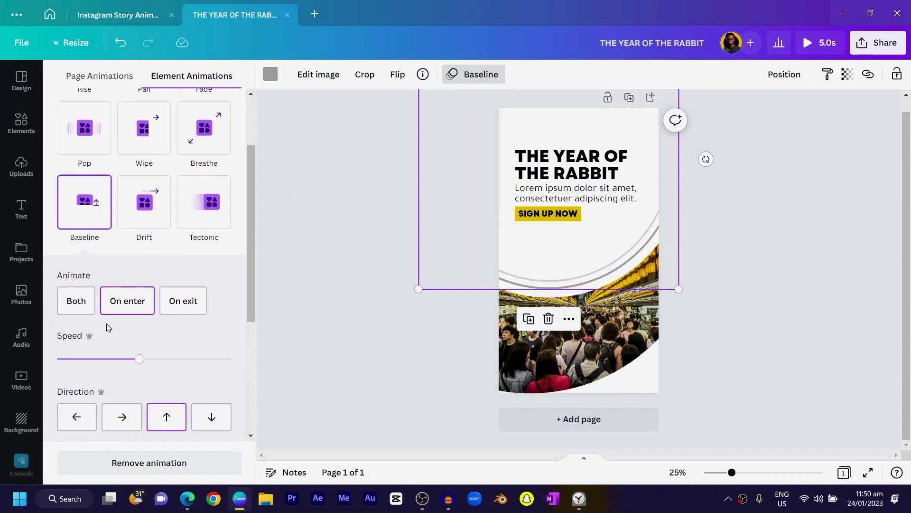
click(211, 416)
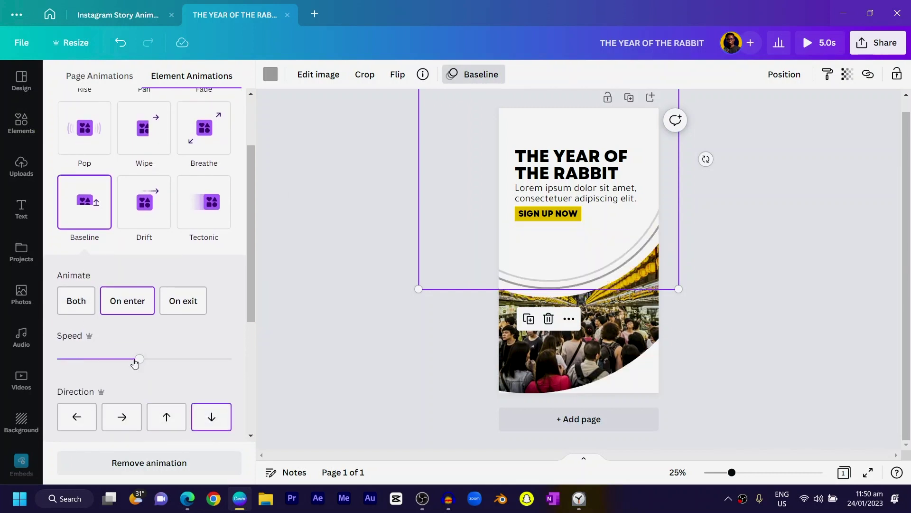
drag(125, 359, 106, 358)
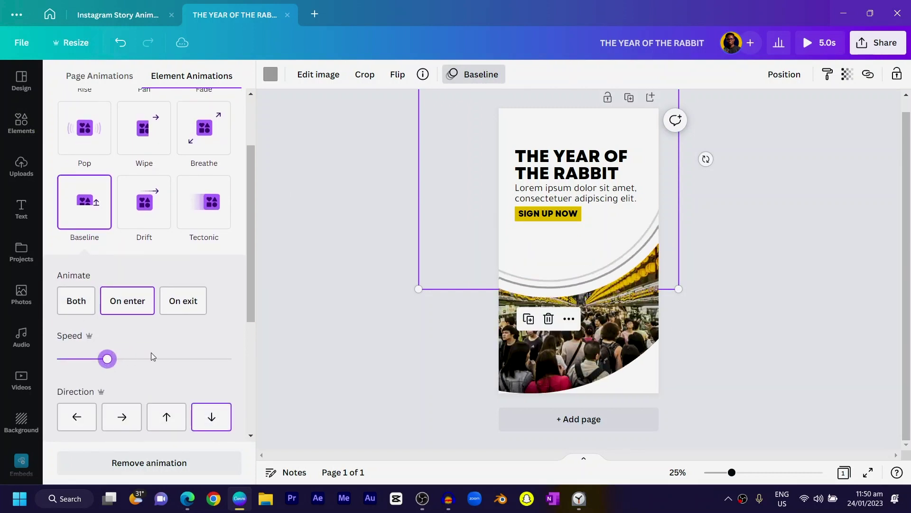
Apply a Baseline enter animation to the lighter grey ring, with downward direction and a reduced speed
key(ctrl+z)
key(ctrl+z)
key(ctrl+z)
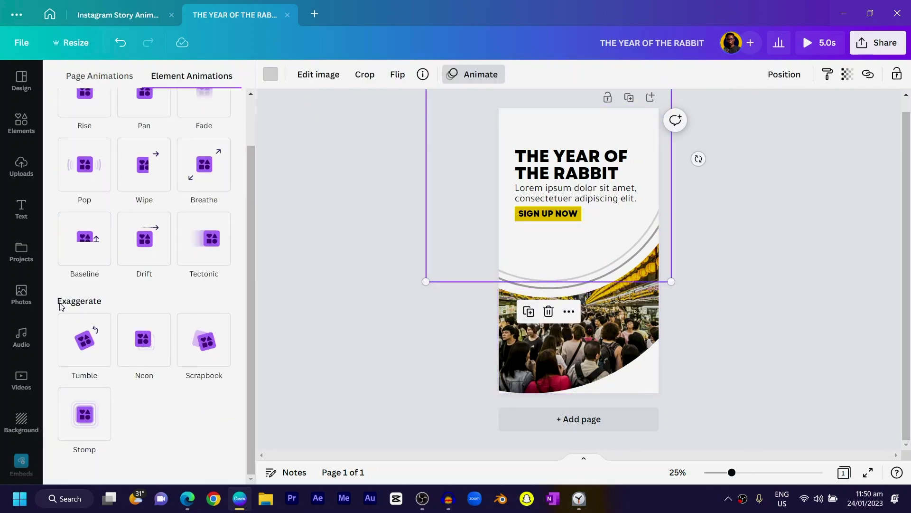
click(83, 255)
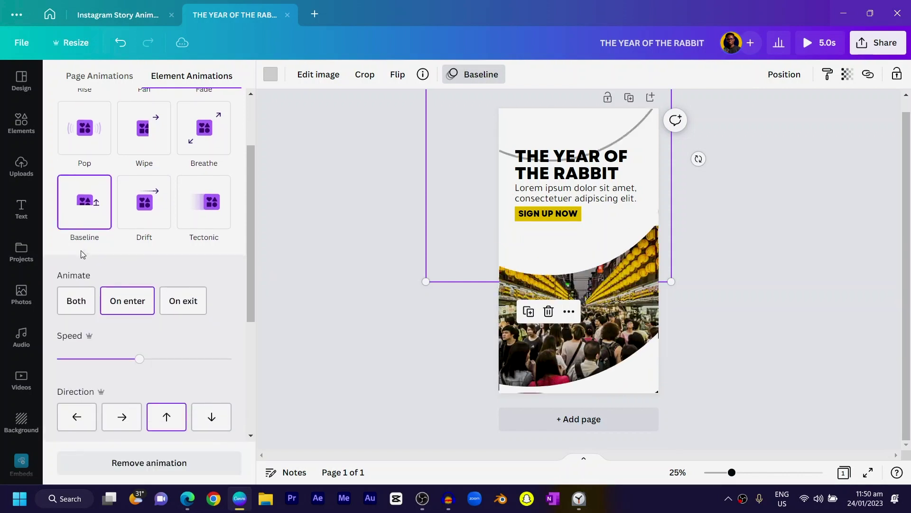
click(214, 423)
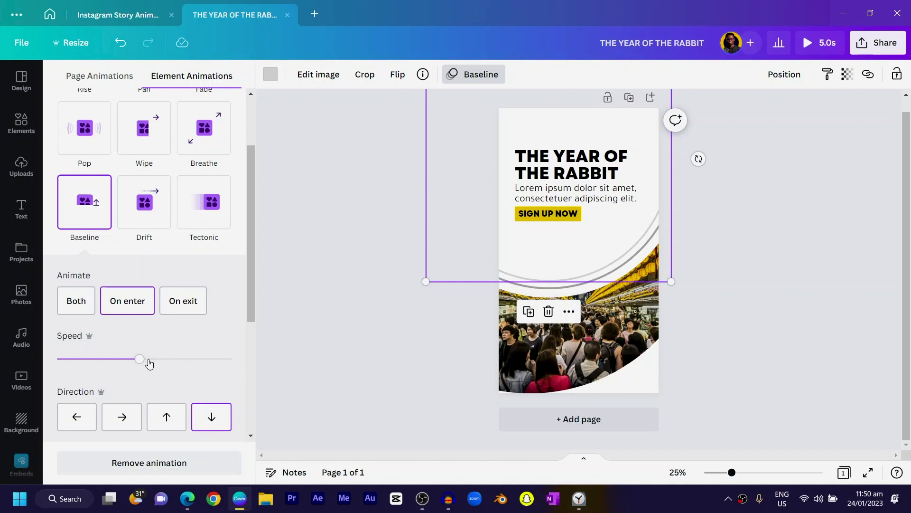
drag(119, 360, 105, 360)
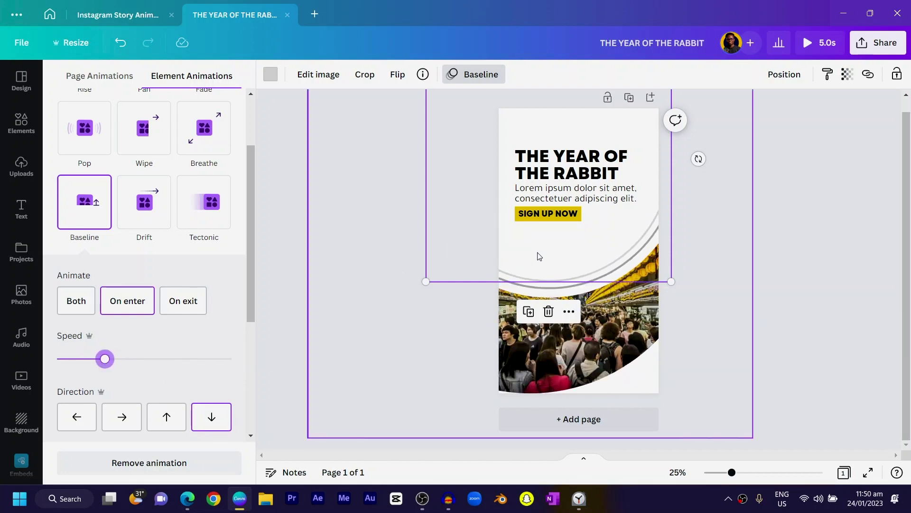
Apply a Photo Zoom animation to the crowd photo and set it to zoom in
click(616, 347)
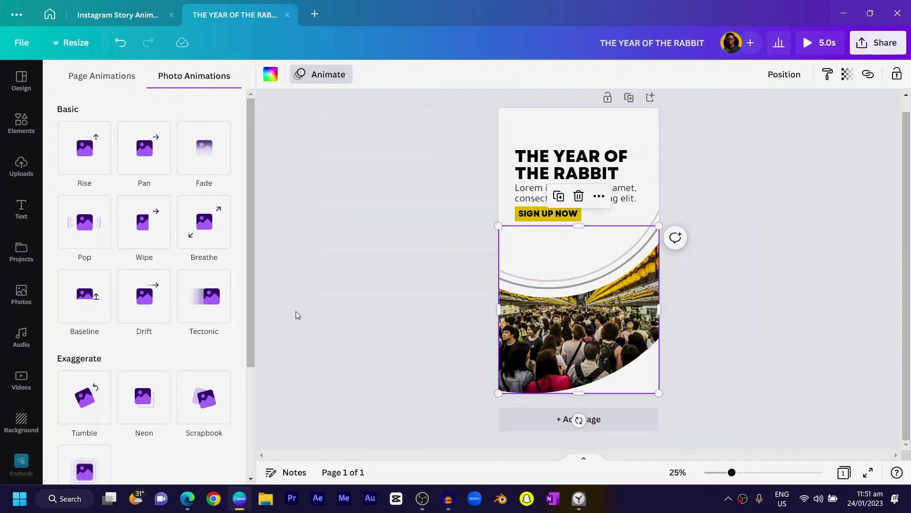
scroll(128, 347, down, 3)
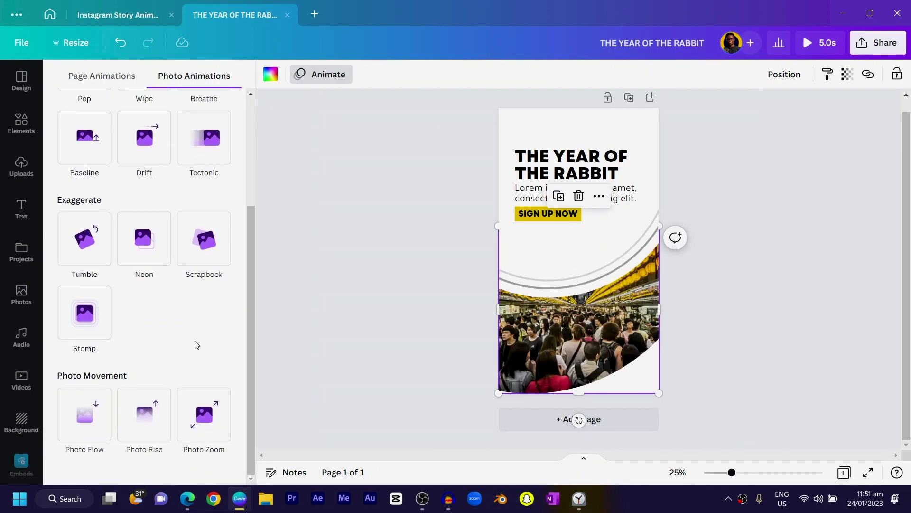
click(220, 422)
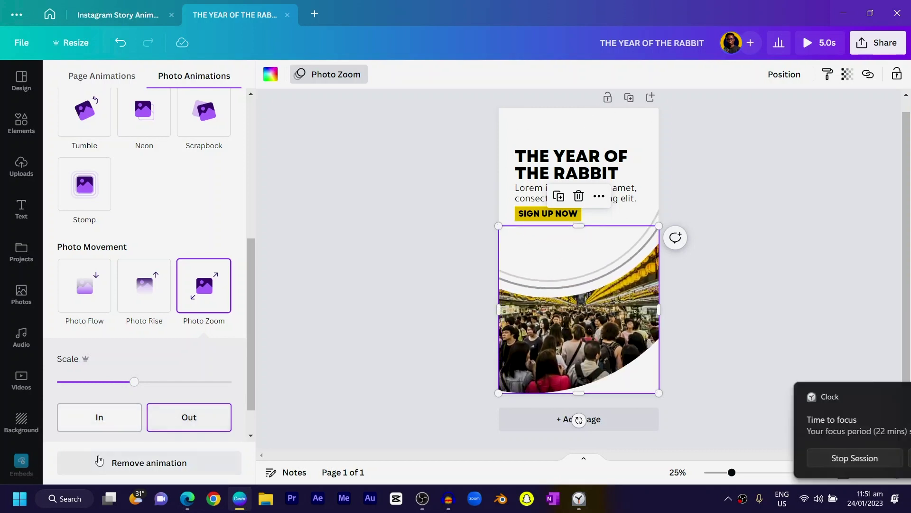
click(110, 427)
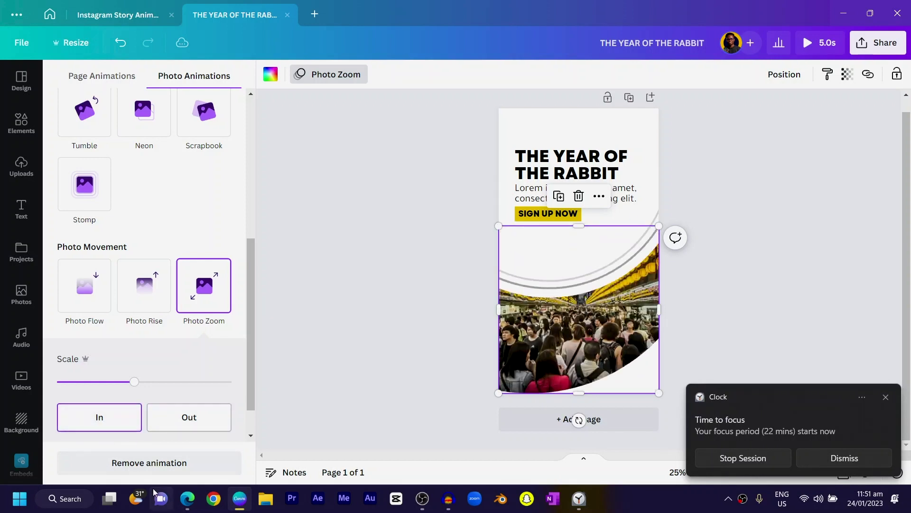
key(Escape)
Apply an upward, word-by-word Ascend enter animation to the THE YEAR OF THE RABBIT heading and to the Lorem ipsum paragraph
click(601, 153)
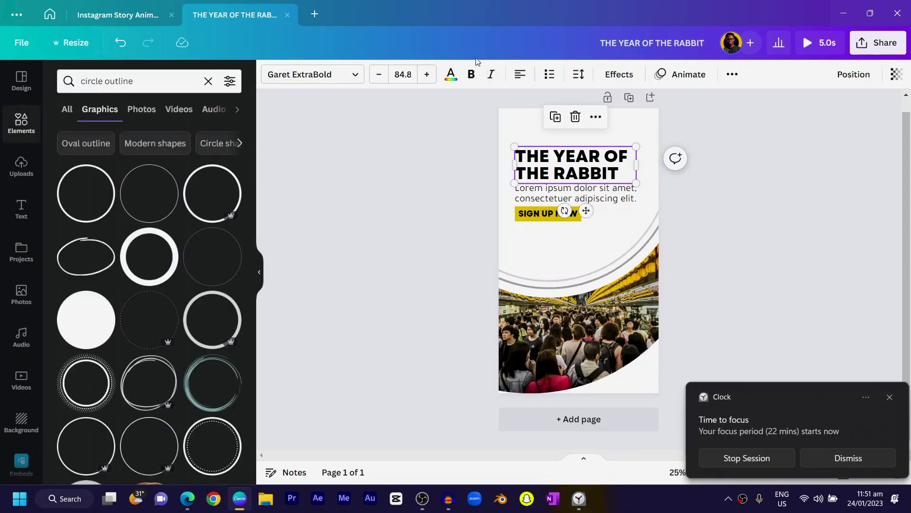
click(681, 76)
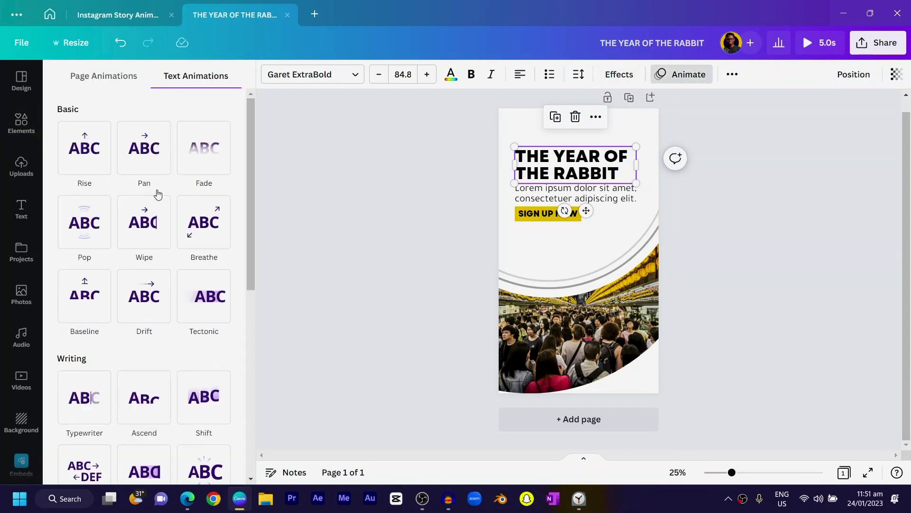
scroll(128, 237, down, 3)
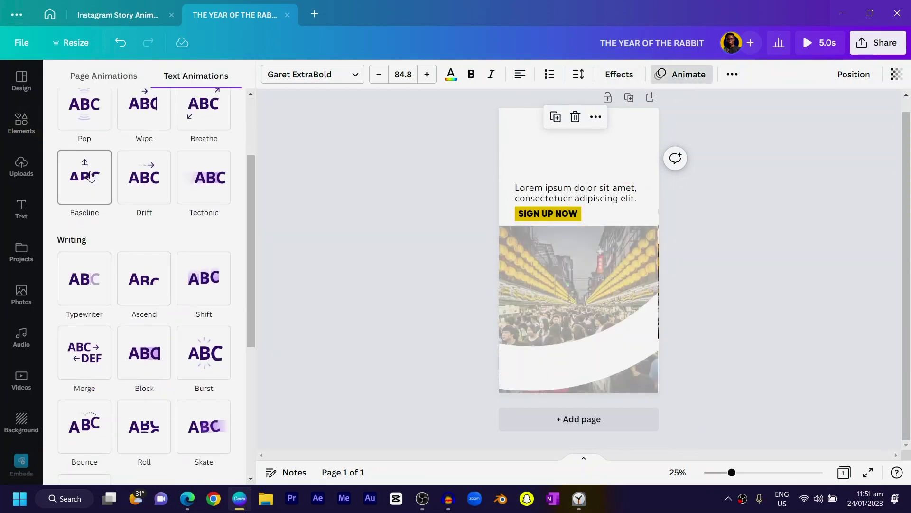
scroll(124, 271, down, 4)
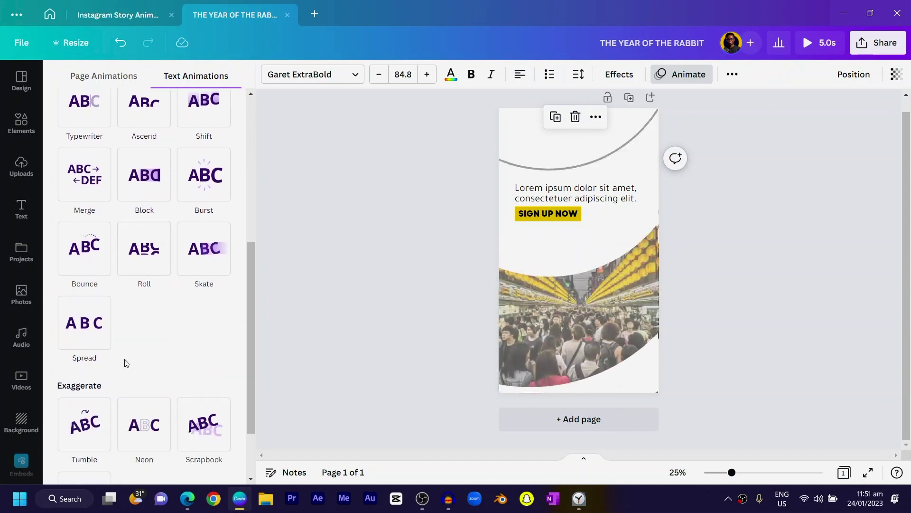
scroll(127, 363, up, 4)
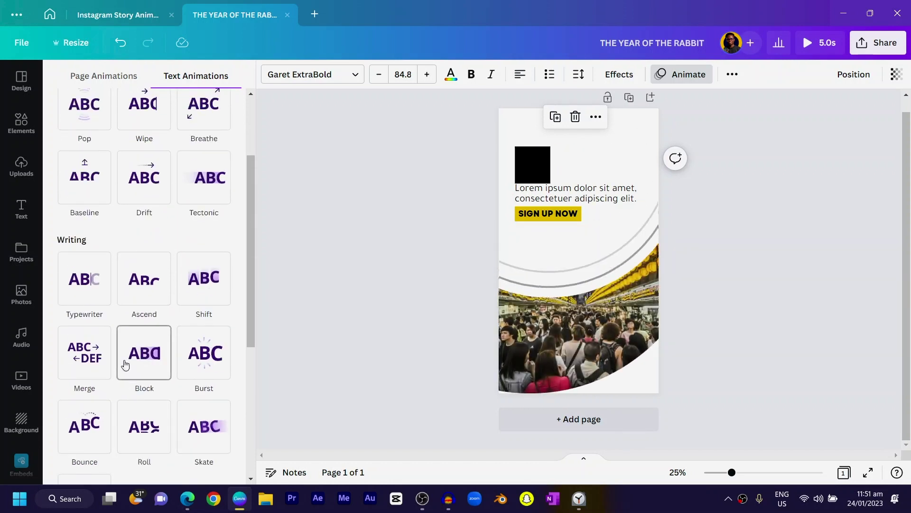
scroll(125, 365, up, 3)
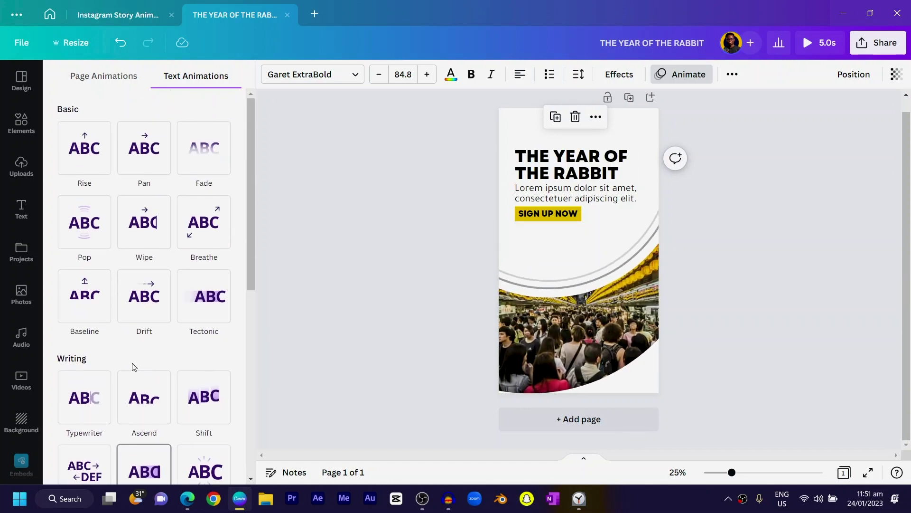
click(148, 419)
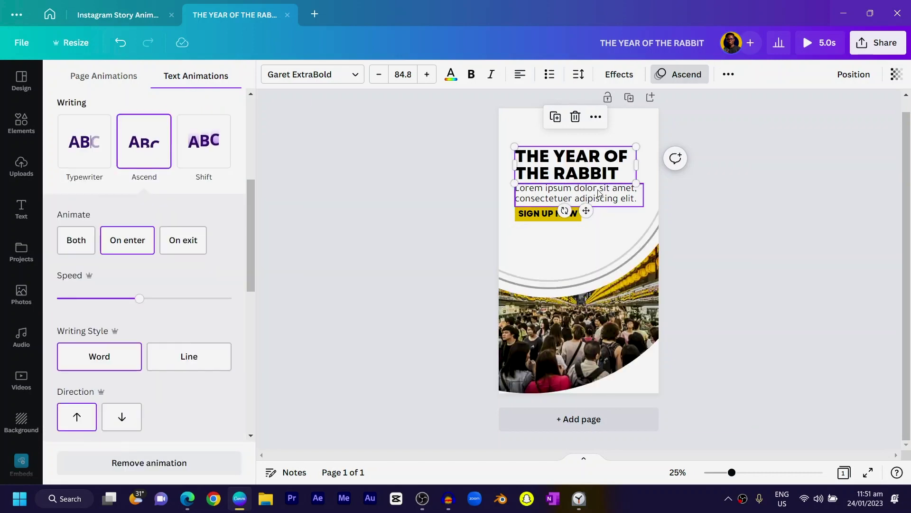
click(591, 198)
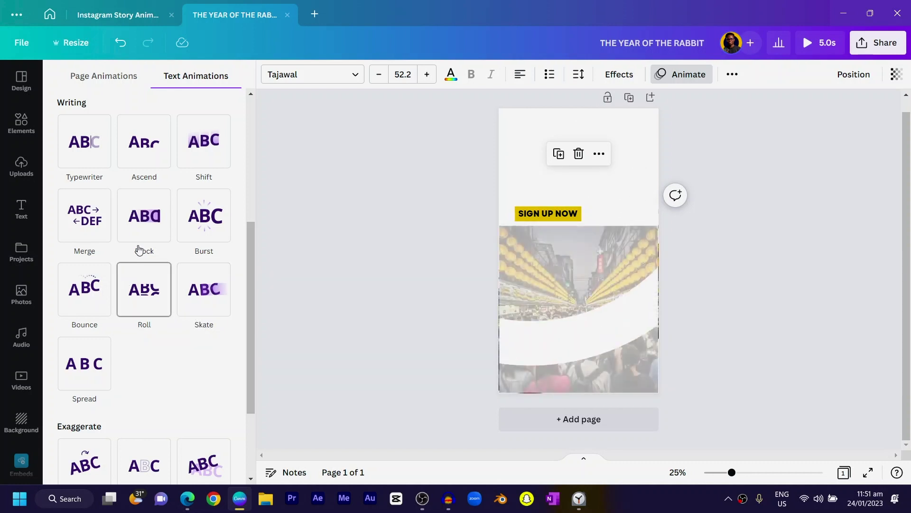
click(145, 159)
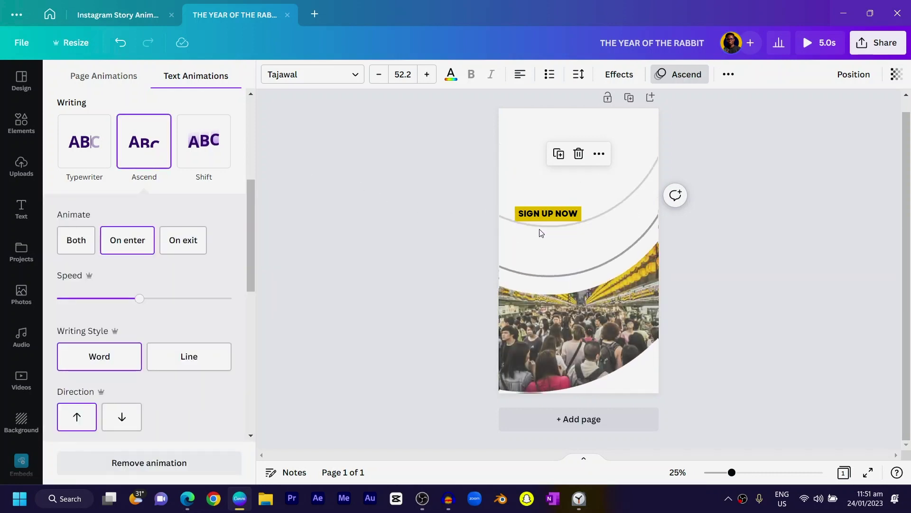
Apply an upward Rise enter animation to the yellow rectangle and a downward Ascend enter animation to the SIGN UP NOW text
click(545, 216)
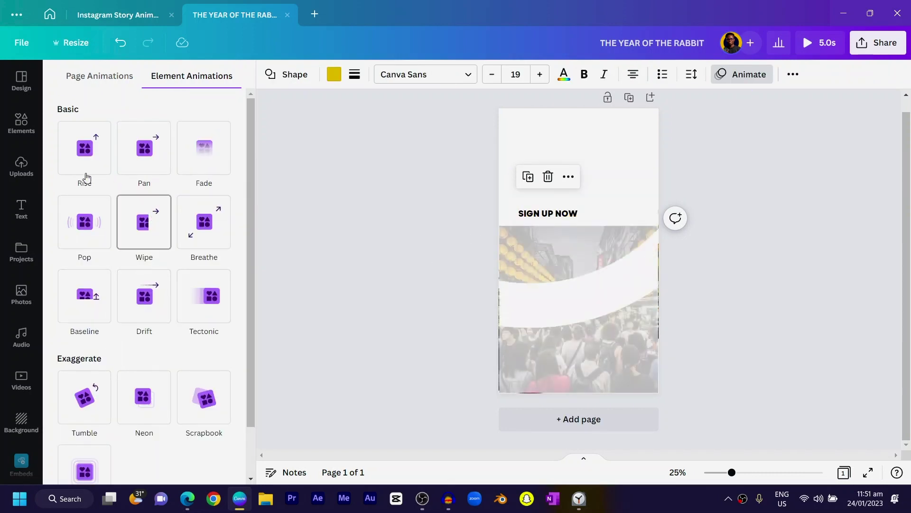
click(87, 155)
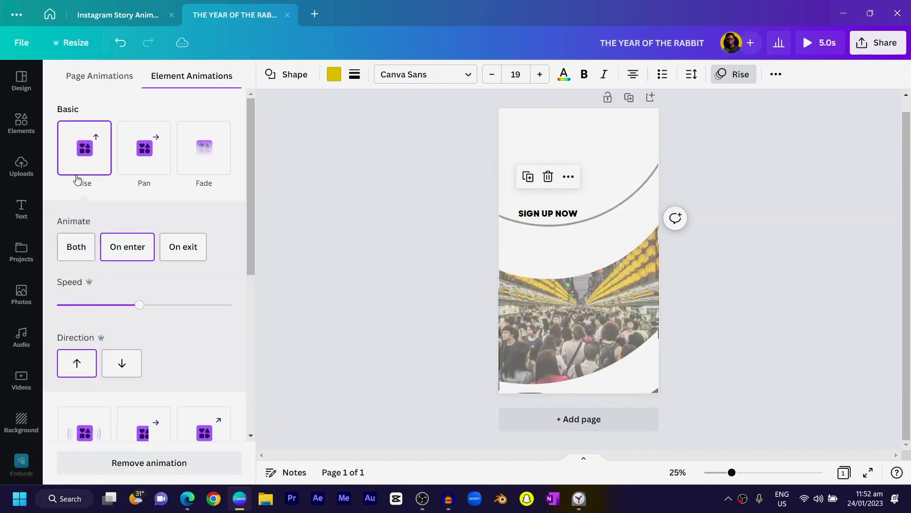
click(559, 217)
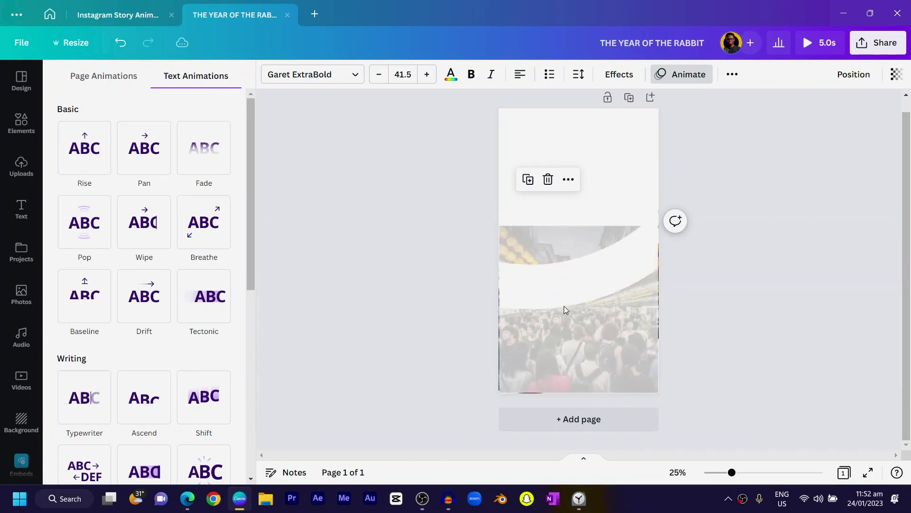
click(145, 416)
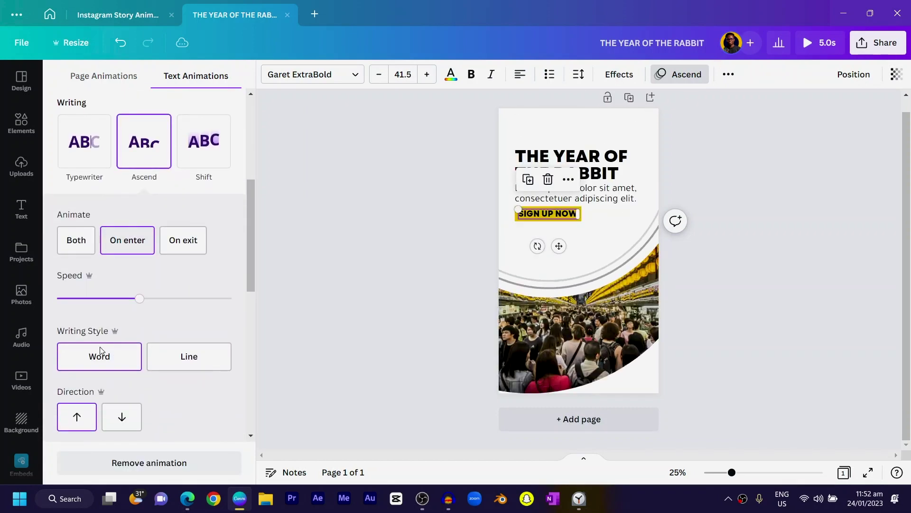
click(122, 414)
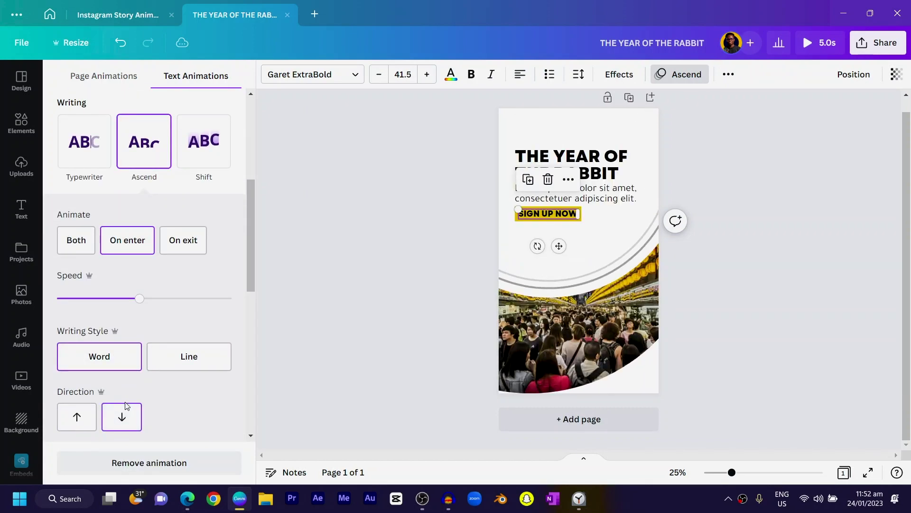
click(119, 417)
Deselect everything and play the full preview of the animated story
key(Escape)
click(389, 211)
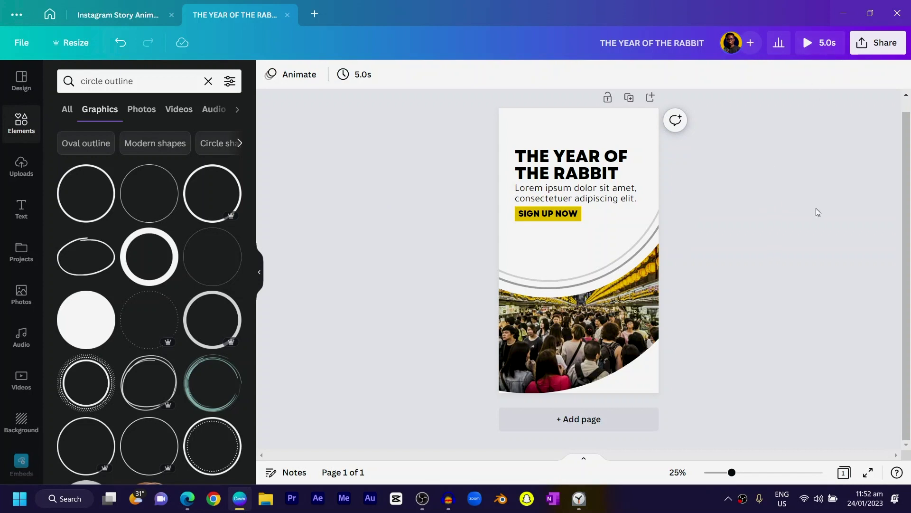
click(815, 50)
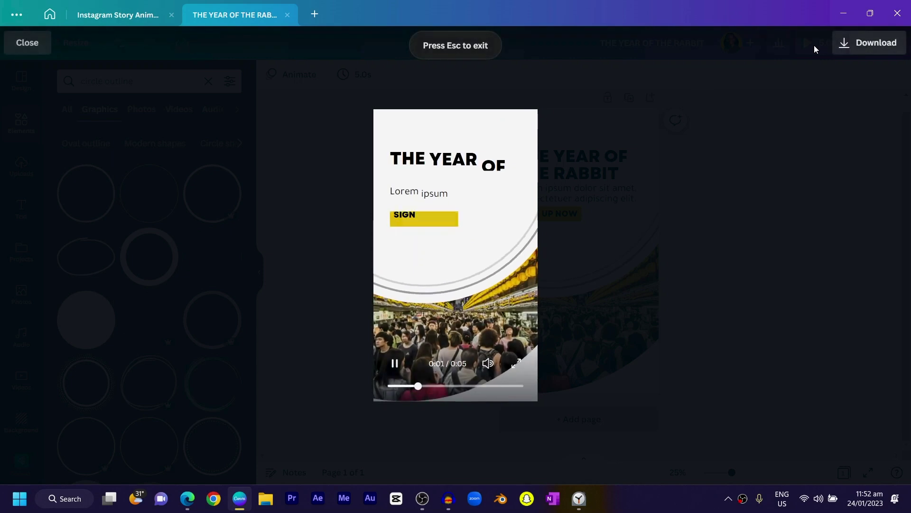